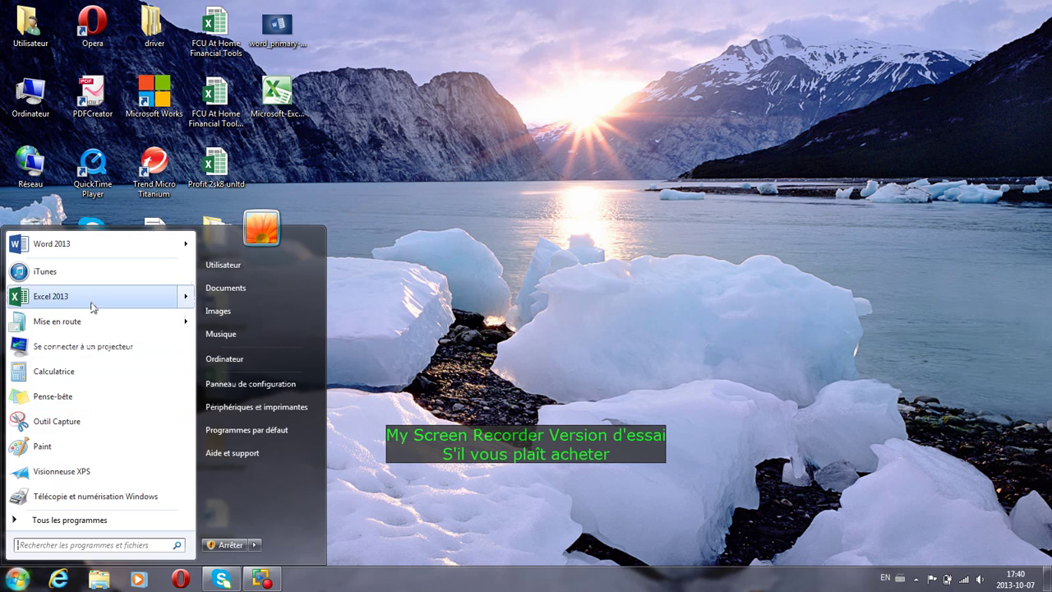
Step: Start Excel 2013 and create a blank workbook
left_click(91, 305)
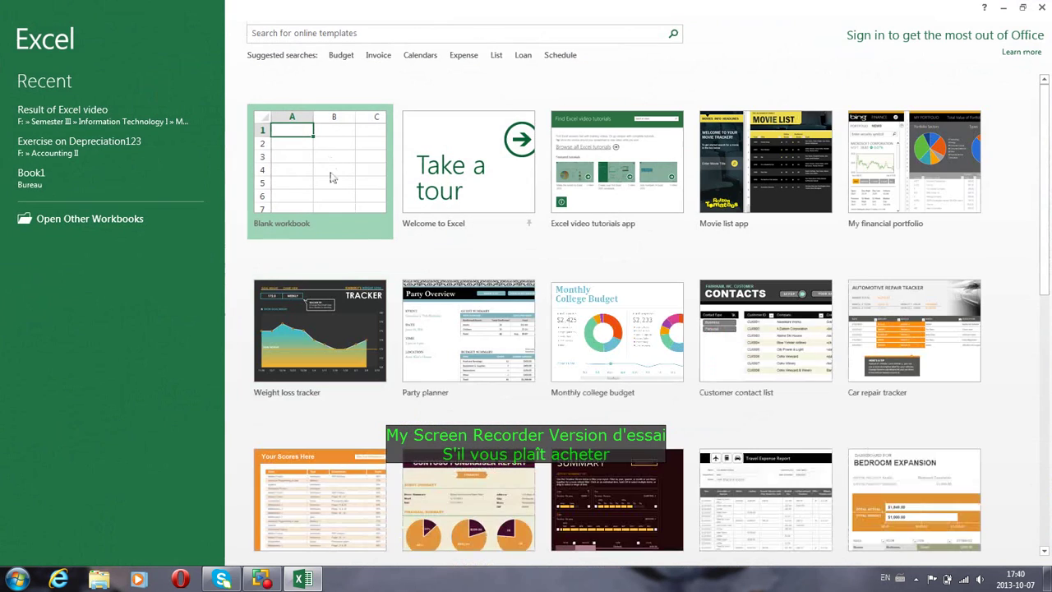
left_click(330, 178)
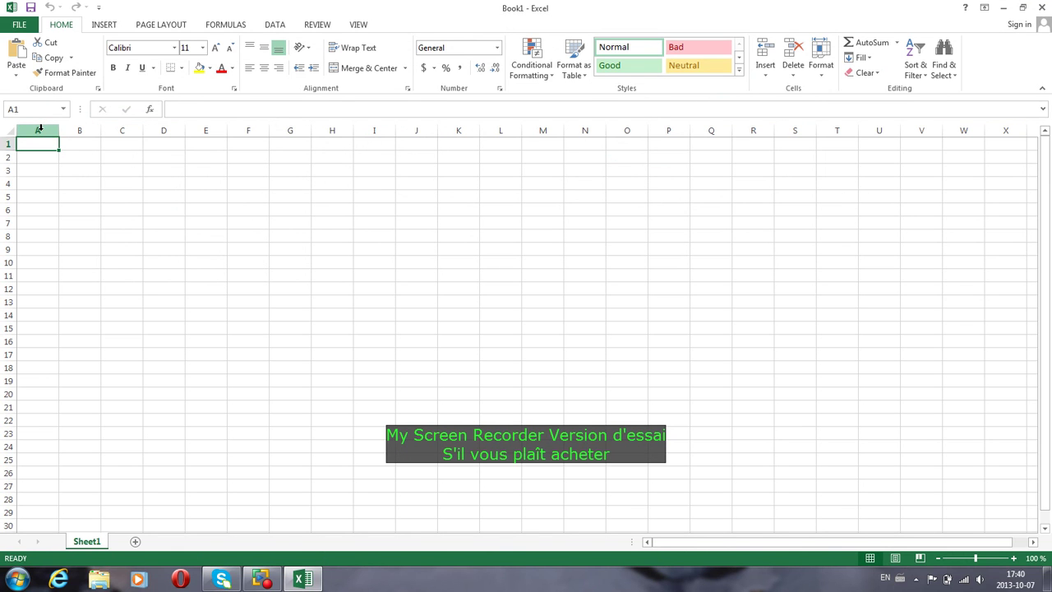
Step: Widen columns A to E, G and H together to the same width, leaving column F unchanged in the selection
left_click(40, 129)
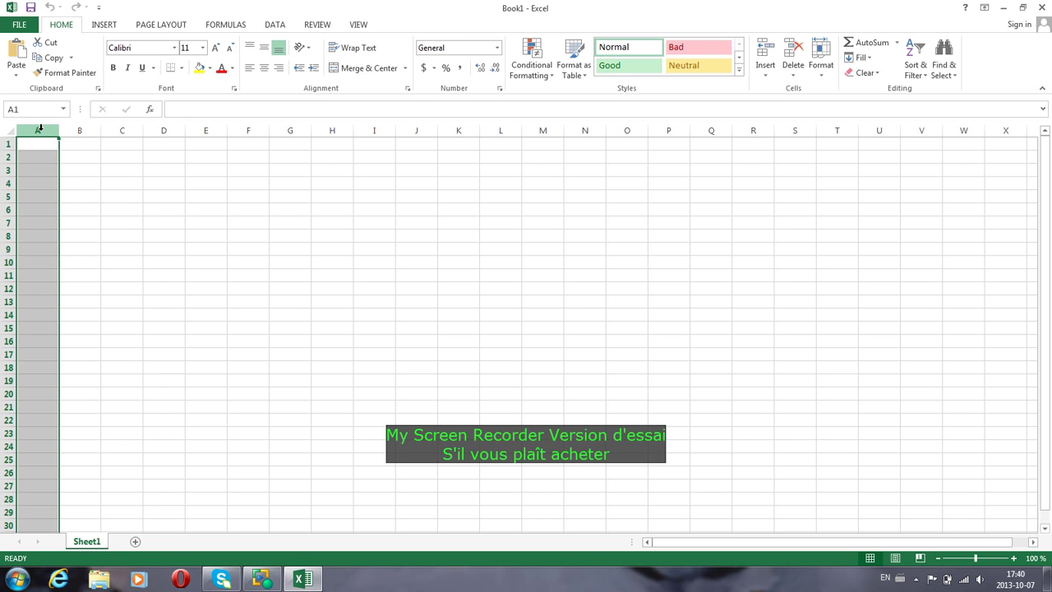
left_click(72, 129, "ctrl")
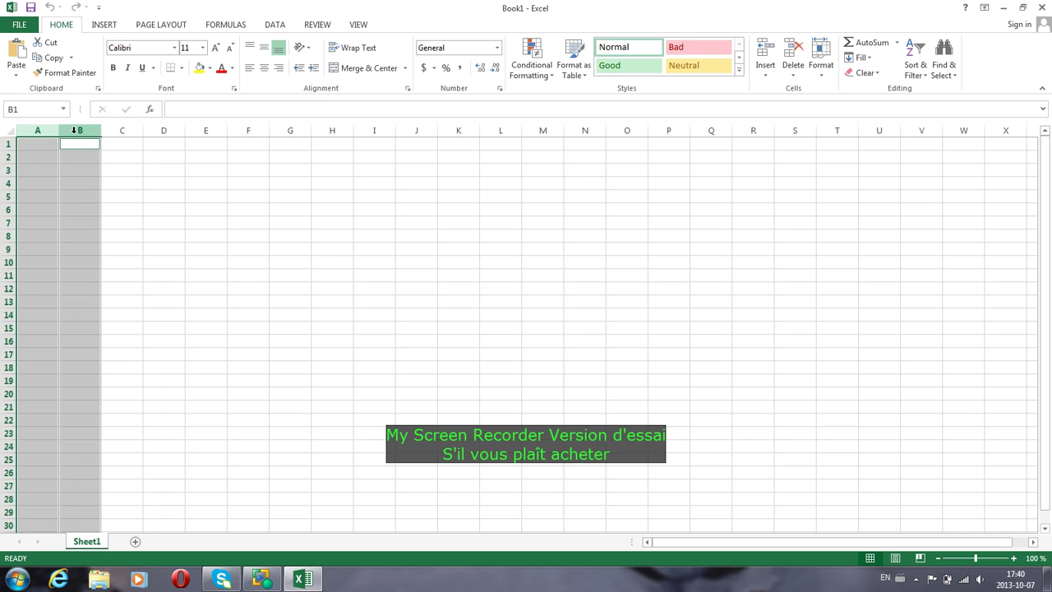
left_click(133, 130, "ctrl")
left_click(164, 130, "ctrl")
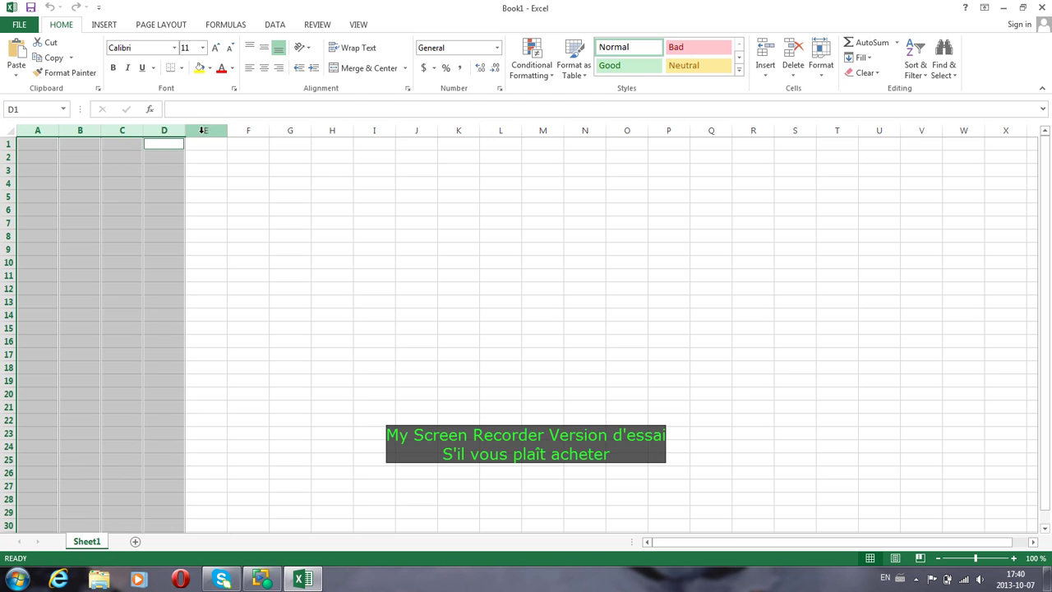
left_click(205, 129, "ctrl")
left_click(294, 129, "ctrl")
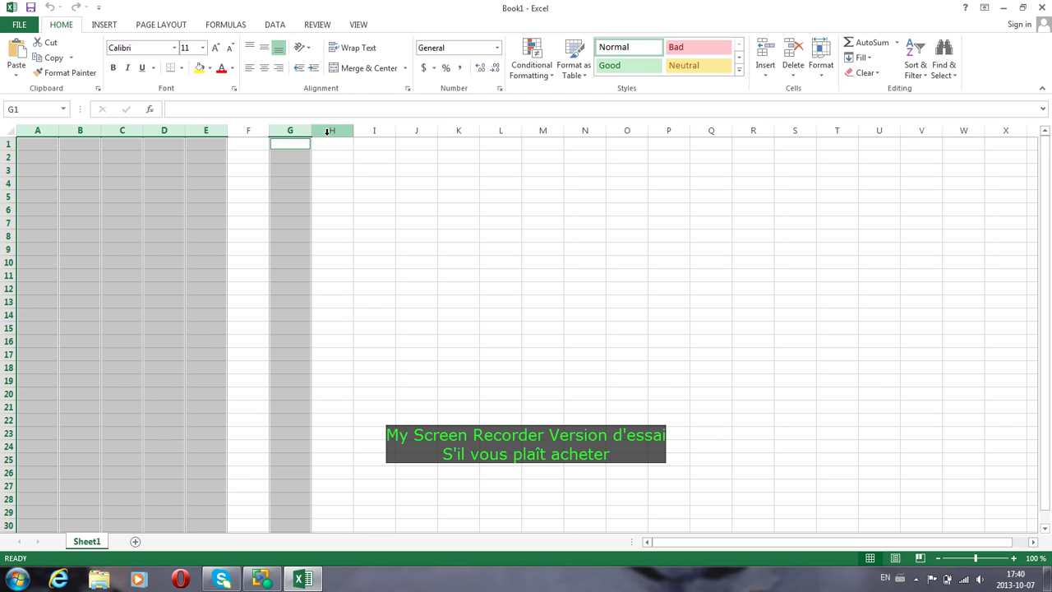
left_click(331, 130, "ctrl")
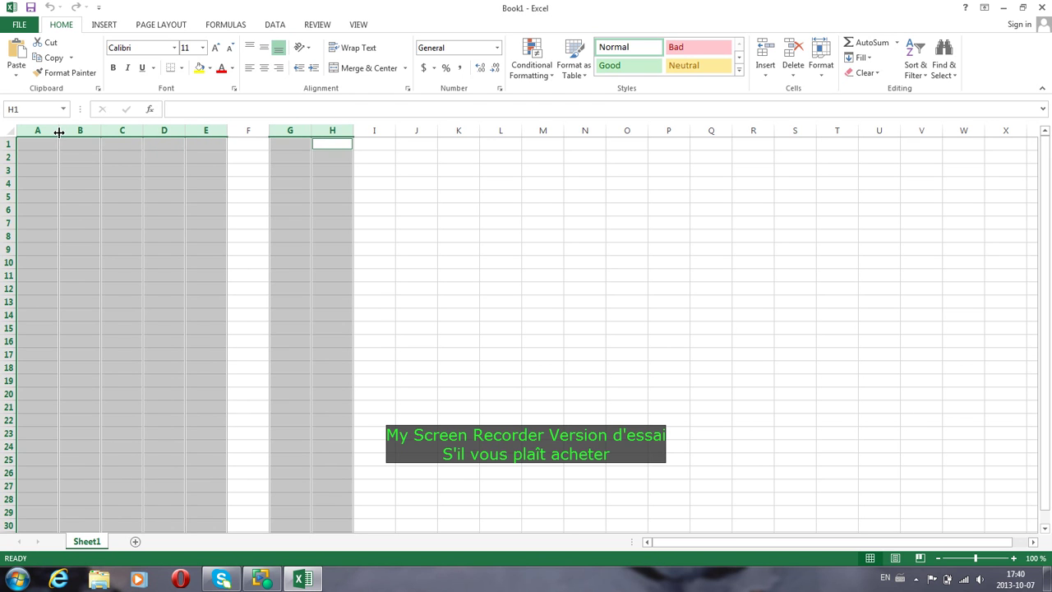
left_click_drag(58, 132, 89, 134)
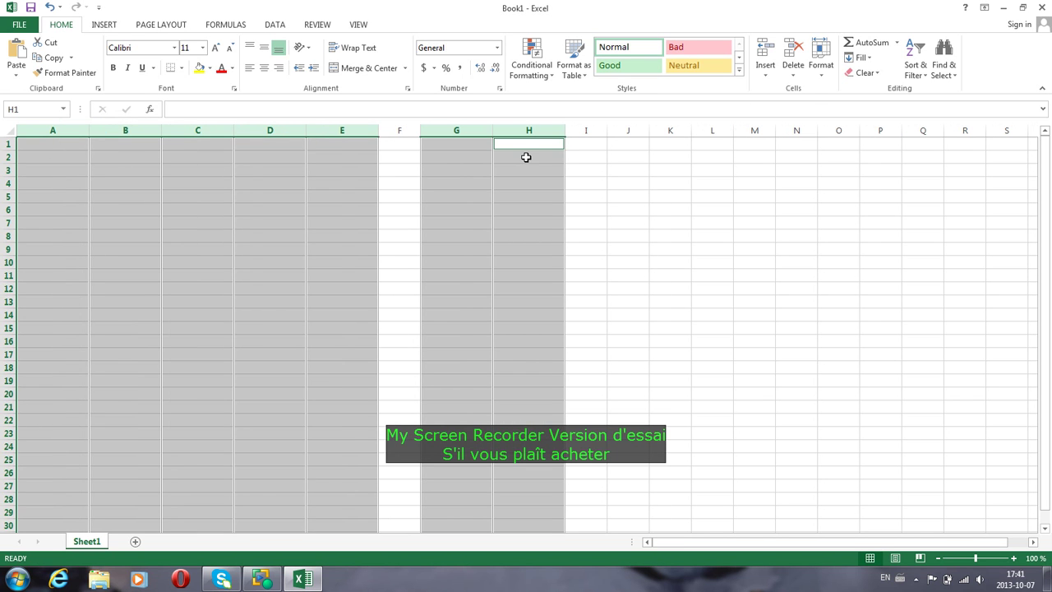
Step: Enter the title "Straight-Line Method" in cell A1
left_click(70, 142)
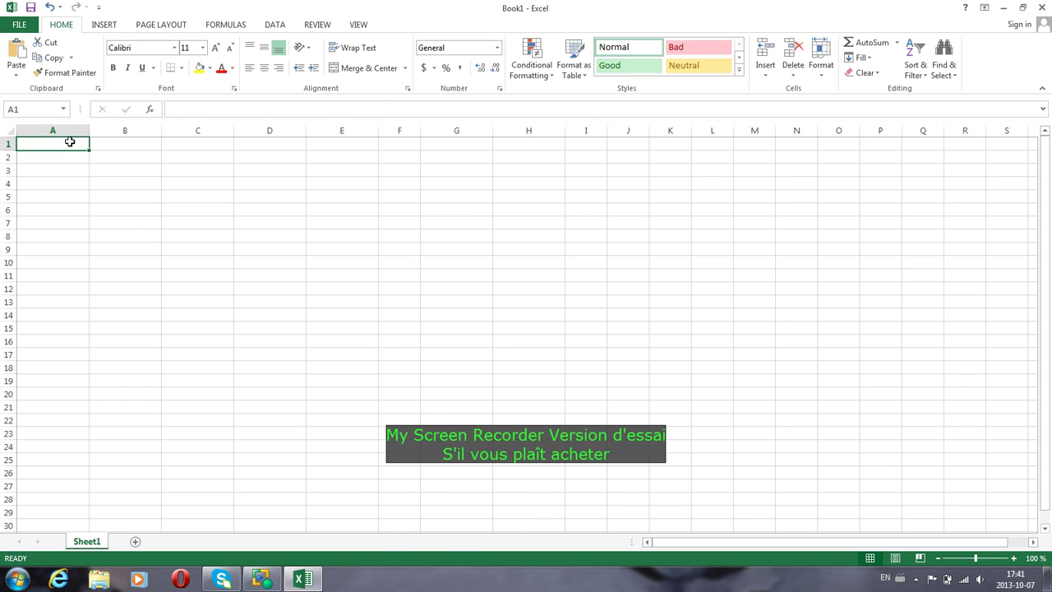
type("Str")
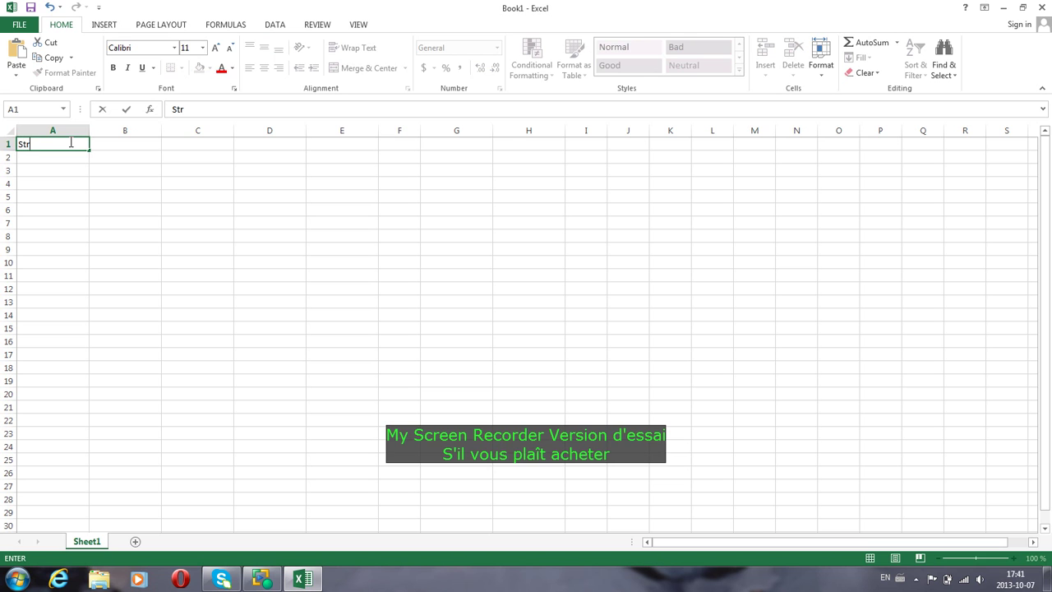
type("aight-Line Method")
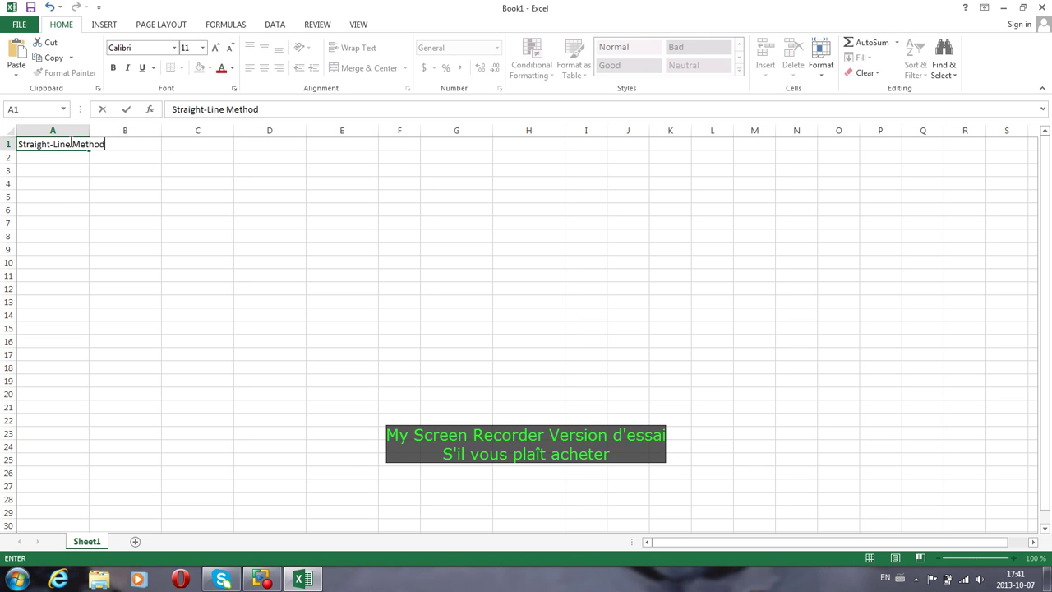
key("Return")
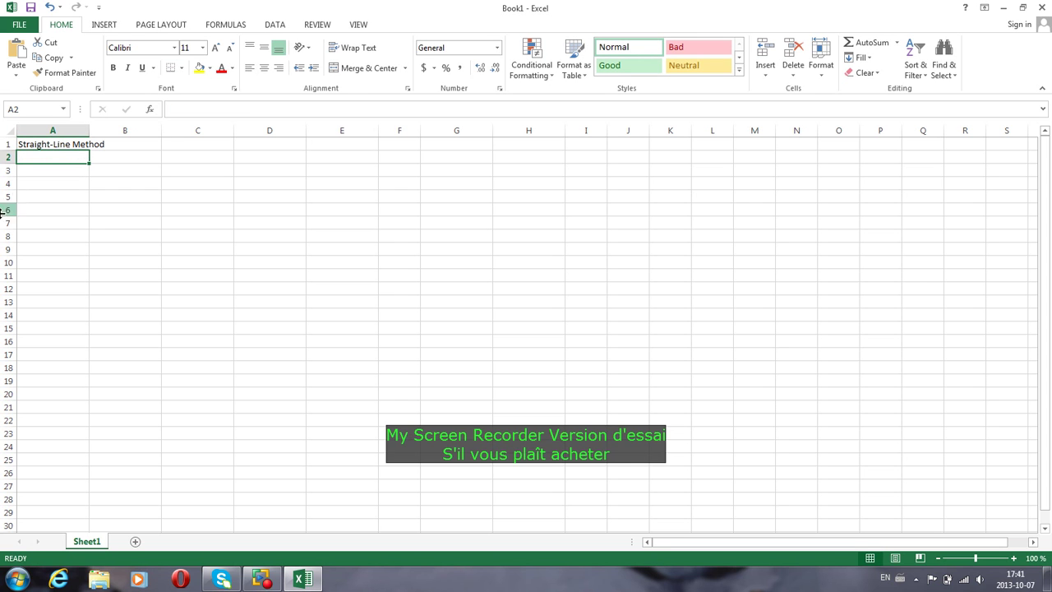
Step: Enter the headers "Date", "Depreciation expense", "Accumalated depreciation" and "Net book value" in cells A3 to D3
left_click(54, 170)
type("Date")
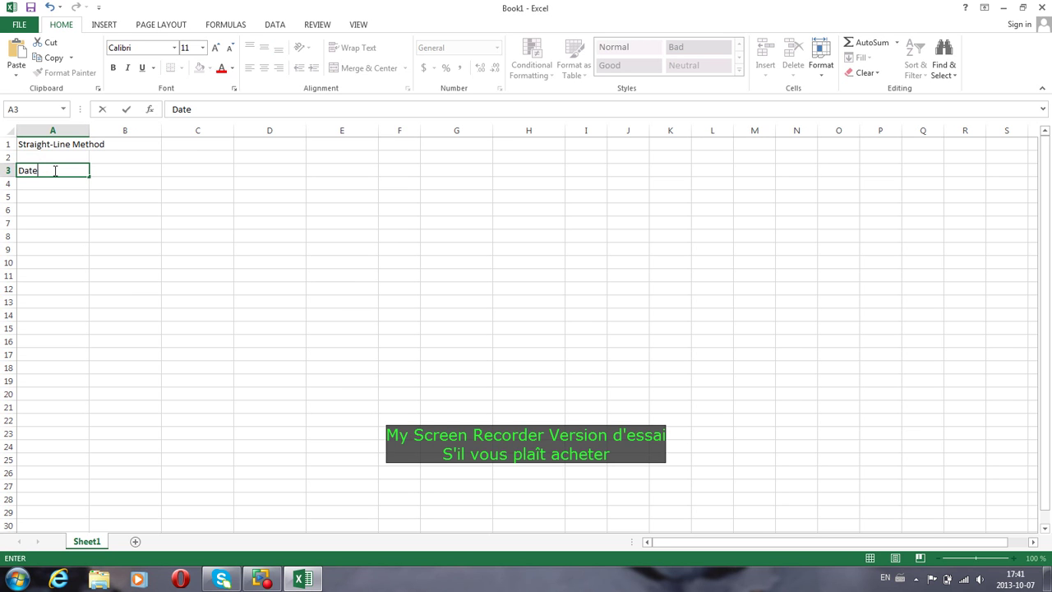
key("Tab")
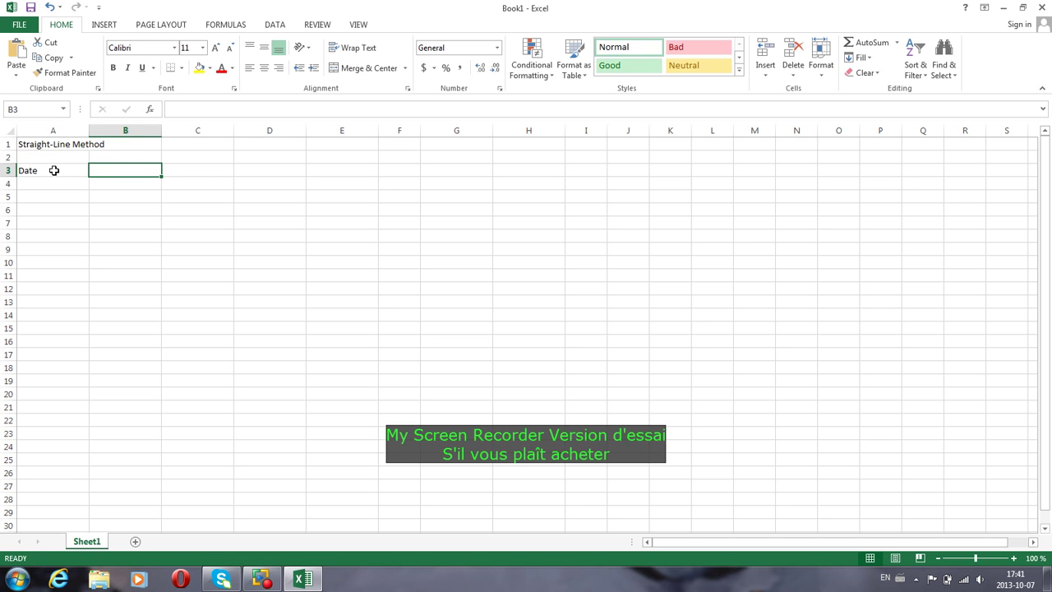
type("Depre")
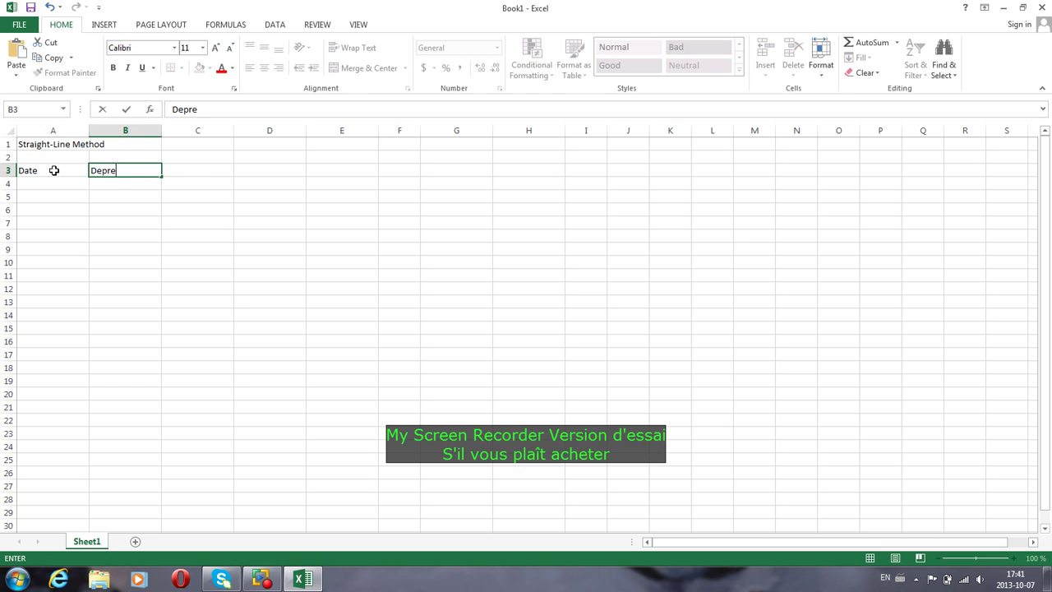
type("ciation expense")
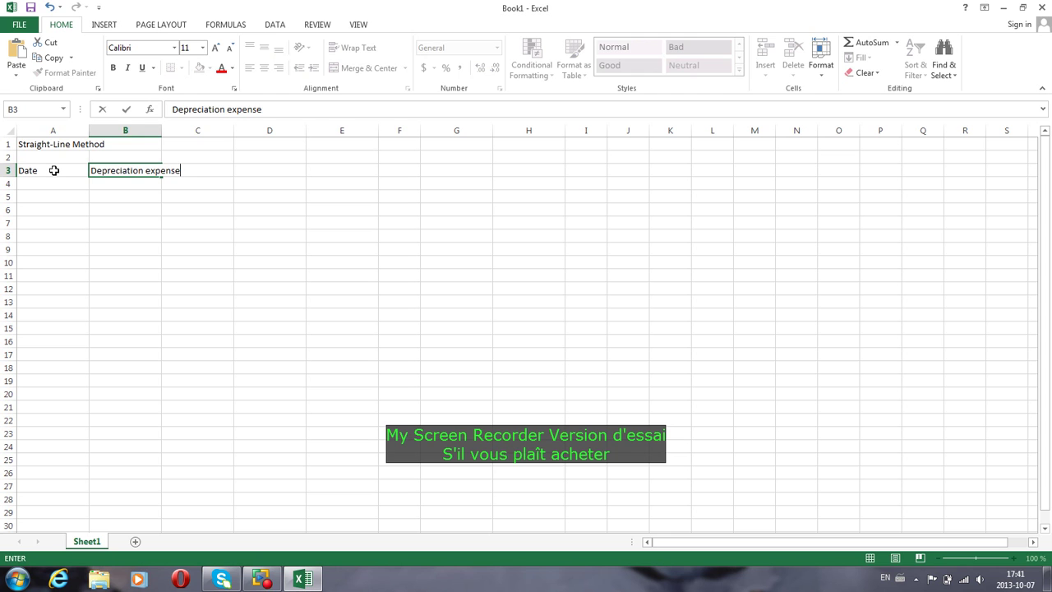
key("Tab")
type("A")
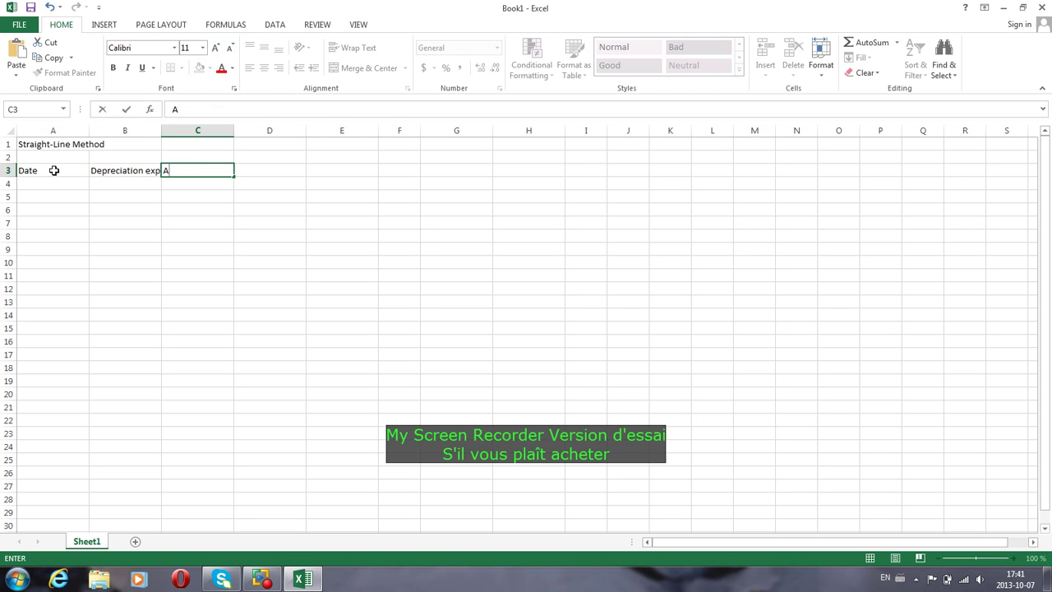
type("ccumalated")
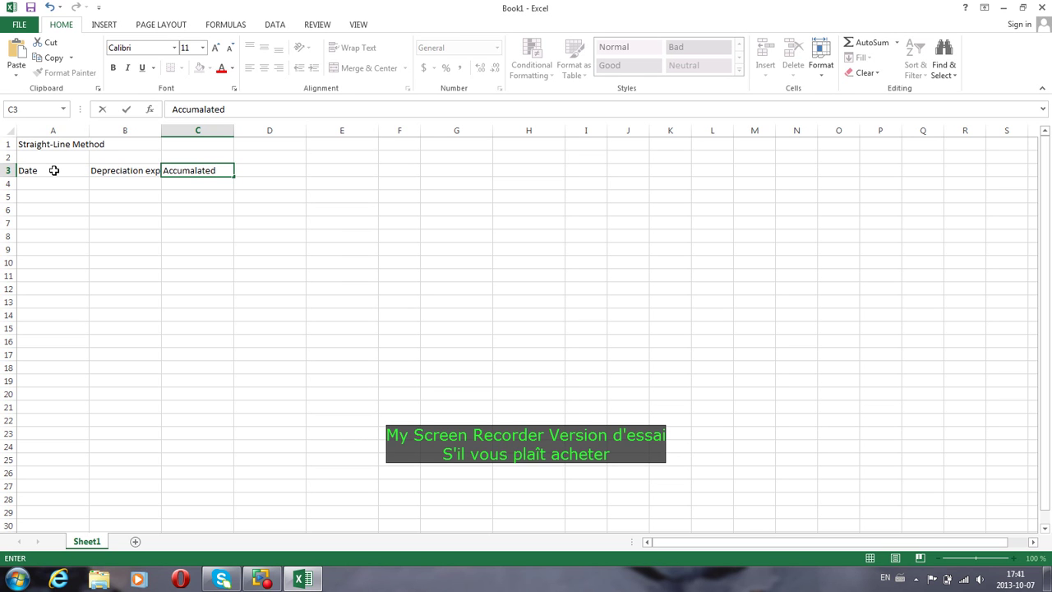
type(" depreciation")
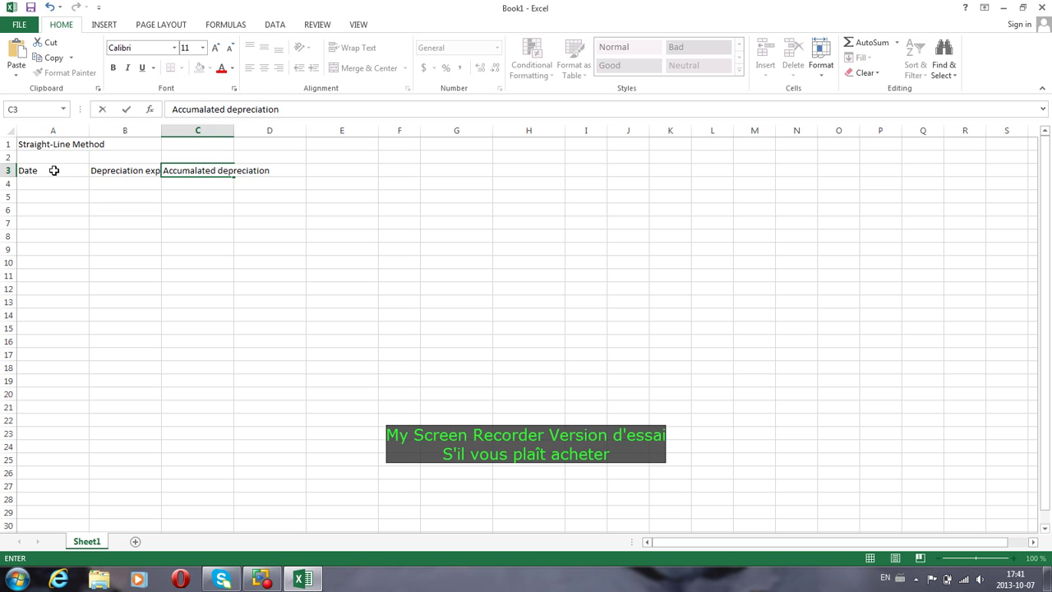
key("Tab")
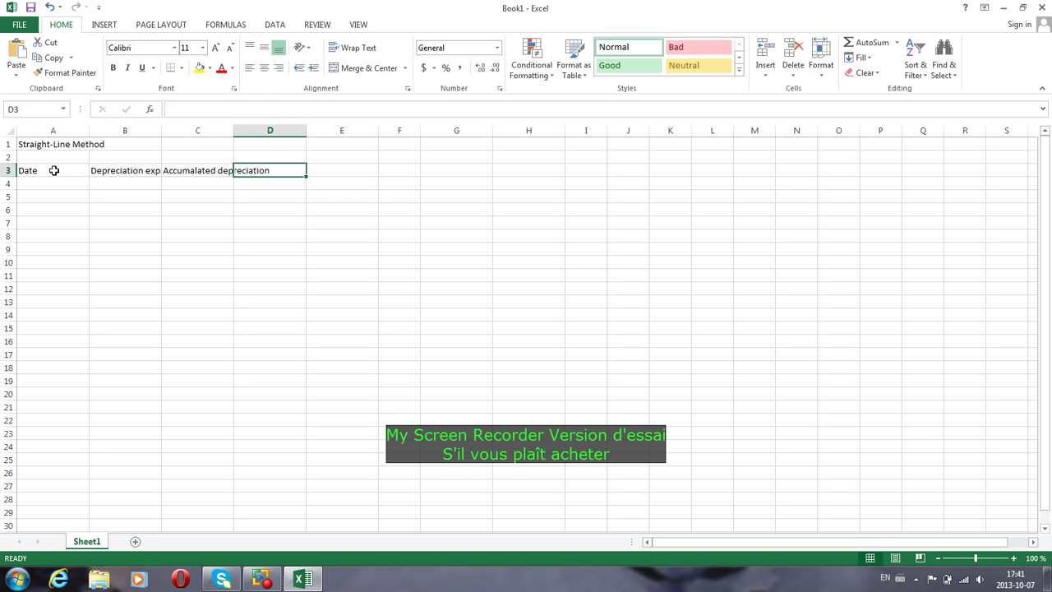
type("Net boo")
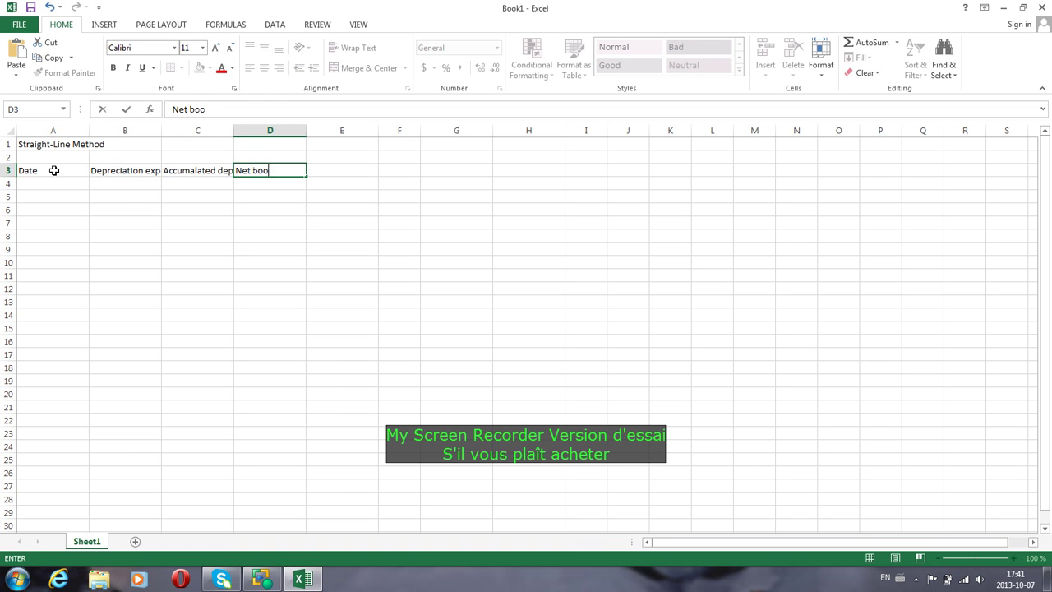
type("k value")
key("Return")
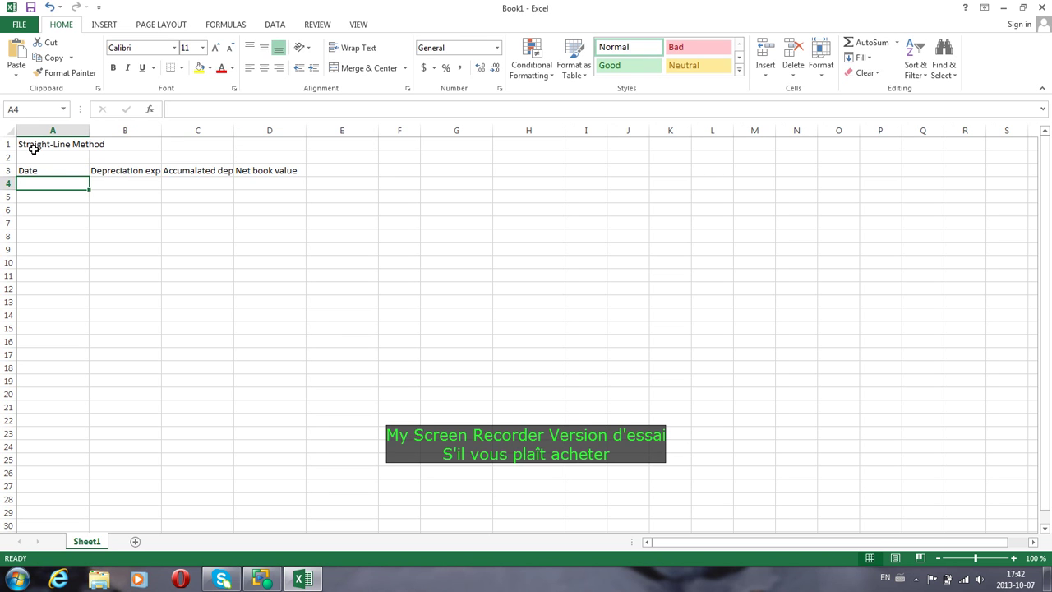
Step: Merge and center the title across A1:D1 and format it with a black fill and white text
left_click(61, 141)
left_click_drag(60, 141, 263, 142)
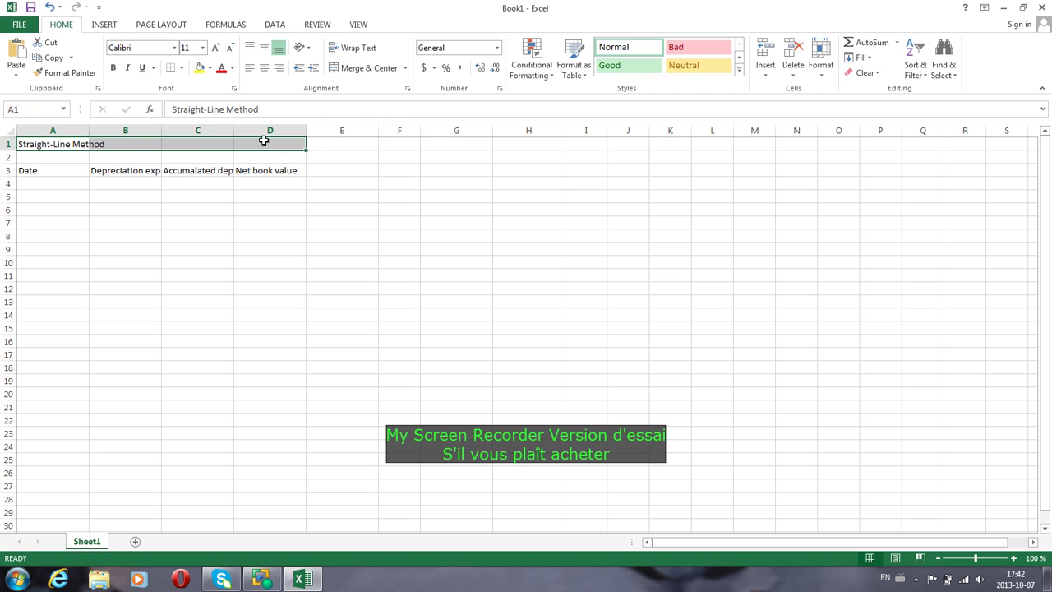
left_click(345, 69)
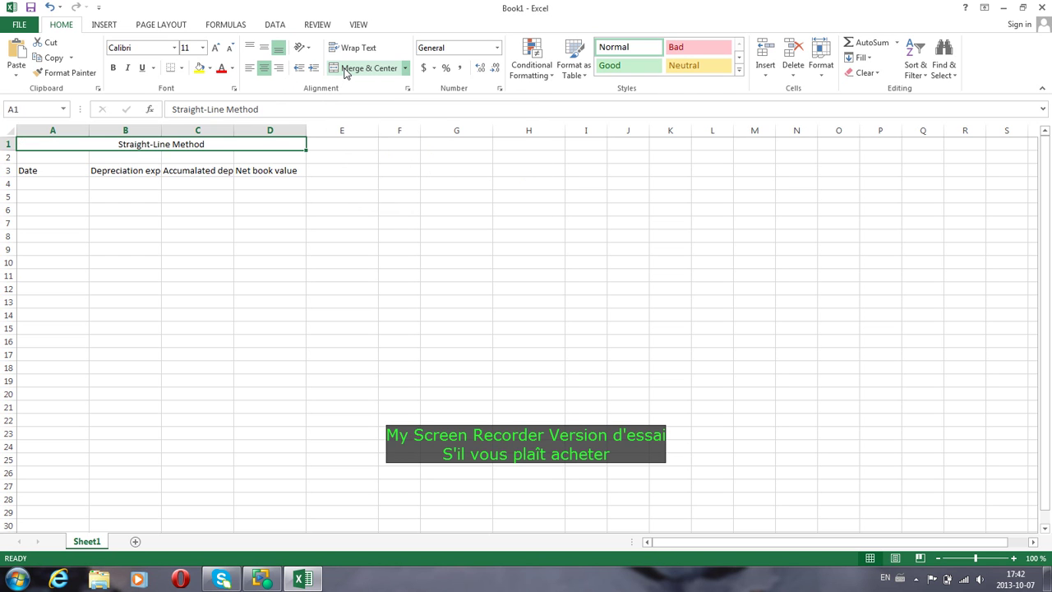
left_click(210, 69)
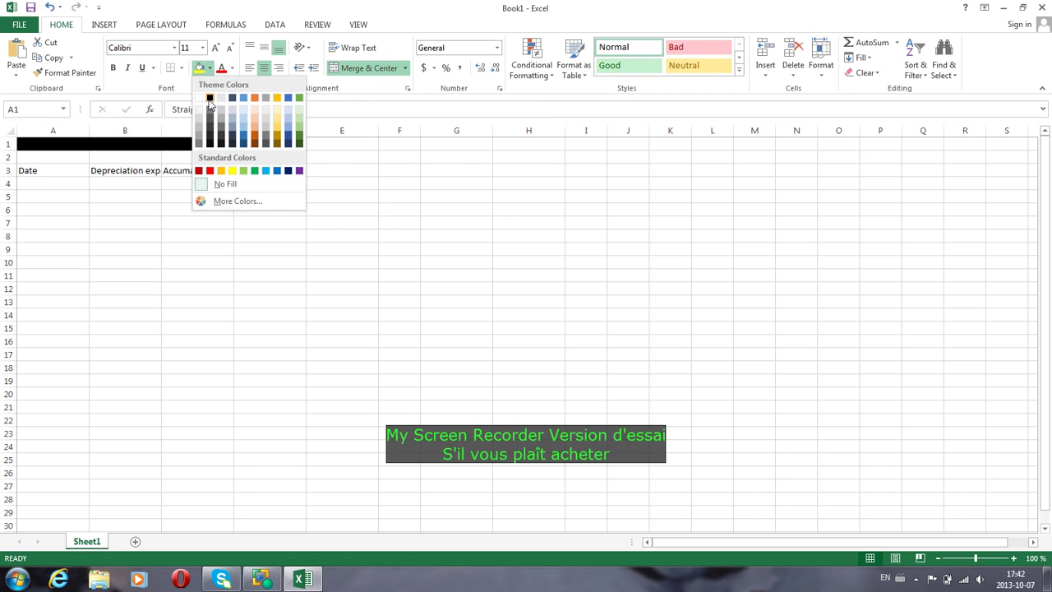
left_click(209, 99)
left_click(232, 69)
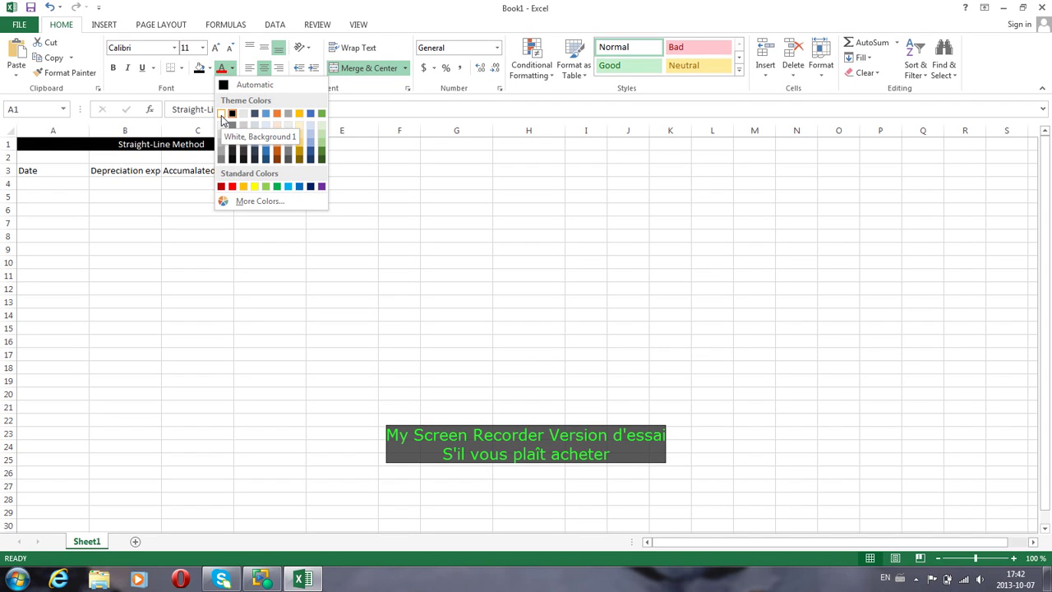
left_click(221, 114)
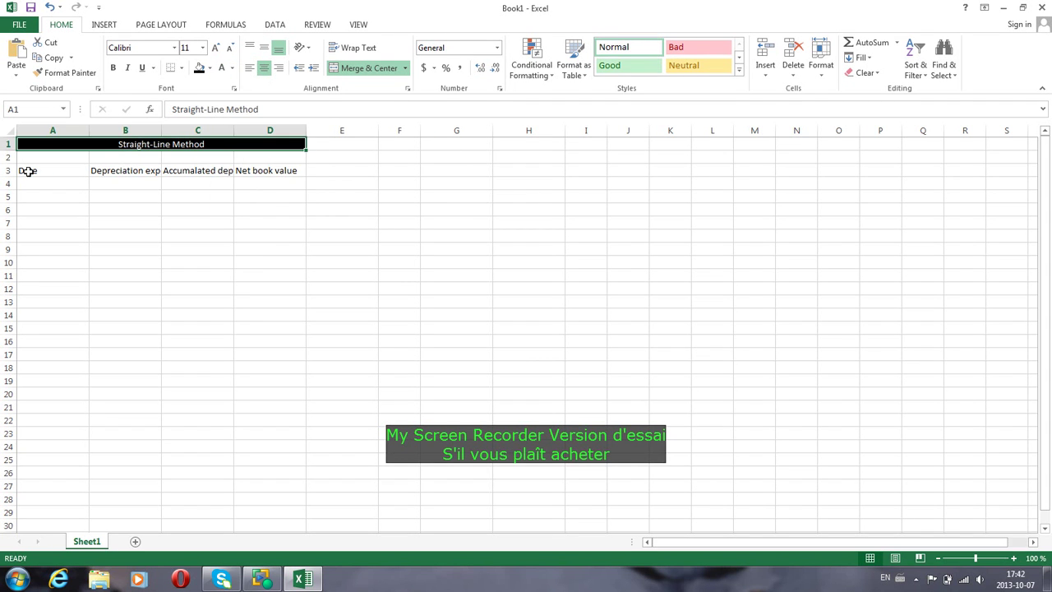
Step: Wrap the text of the column headers in A3:D3
left_click_drag(28, 170, 296, 174)
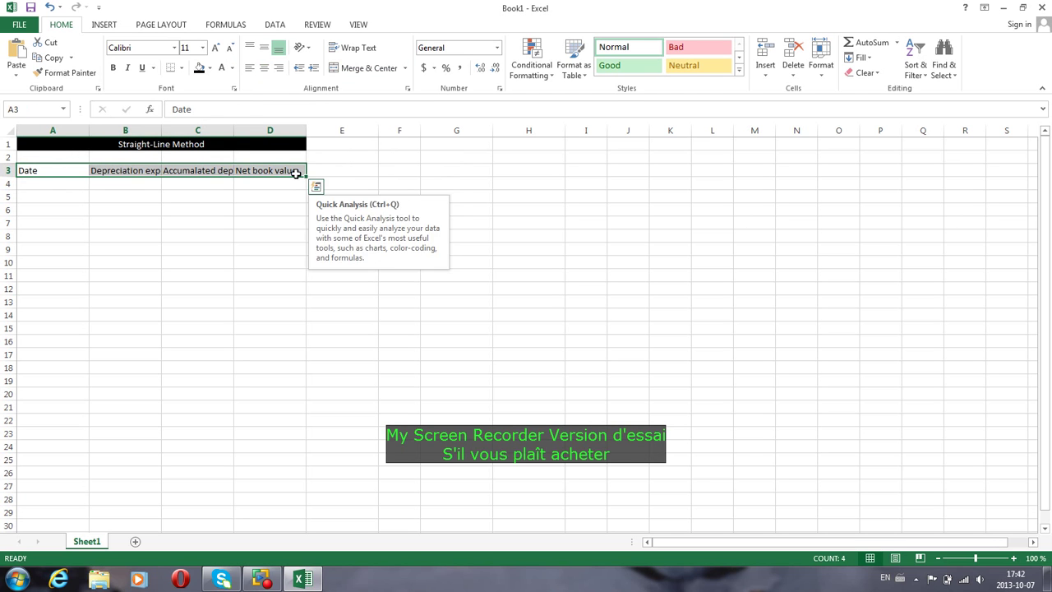
left_click(359, 51)
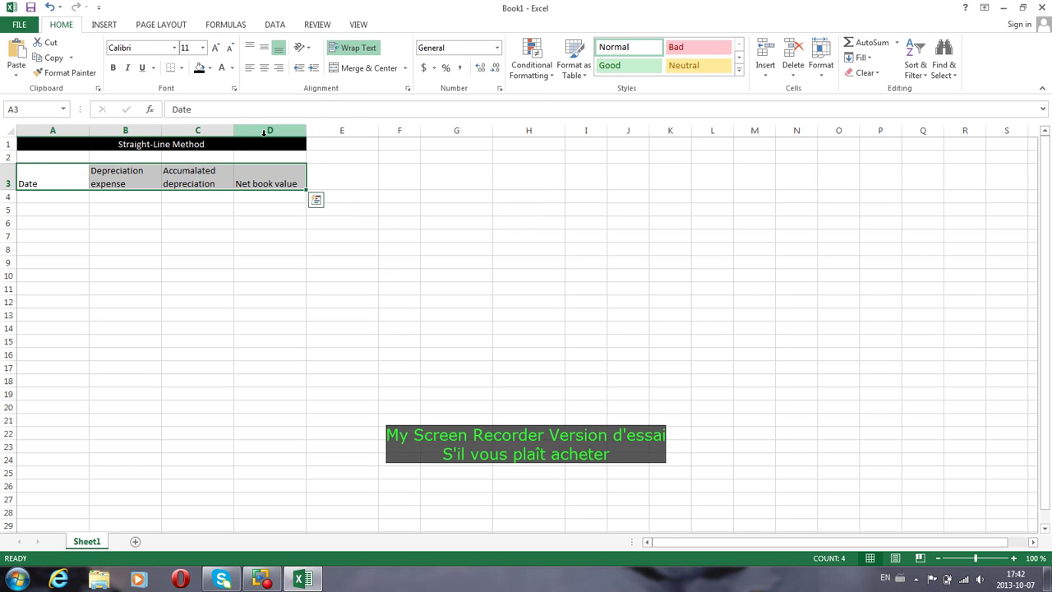
Step: Enter "January 1 2008" in A4 and fill the series down through A14, ending at January 1 2018
left_click(39, 197)
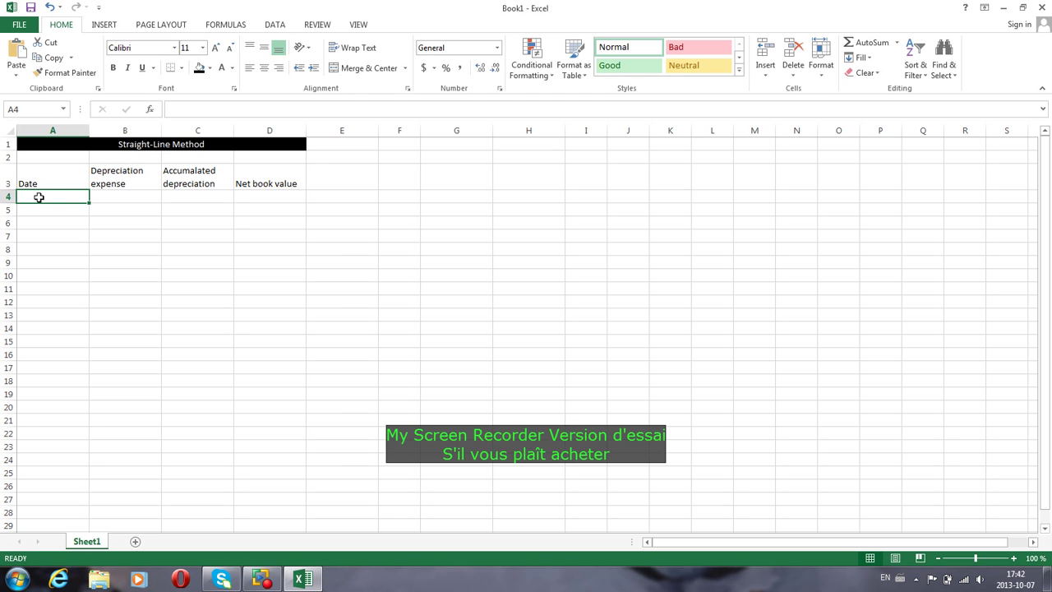
type("Janu")
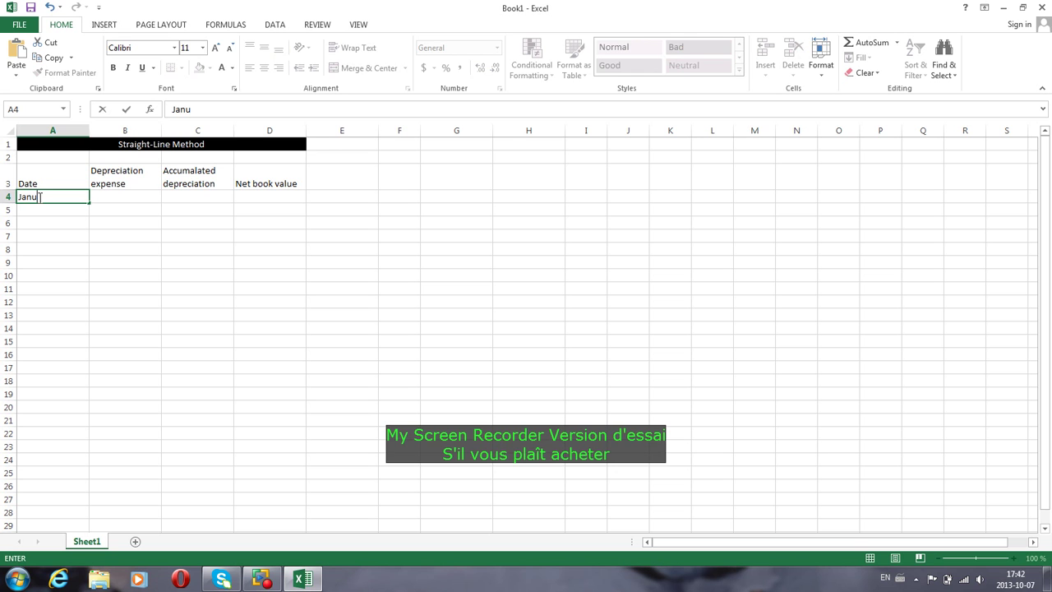
type("ary 1 2008")
left_click(53, 211)
left_click(75, 197)
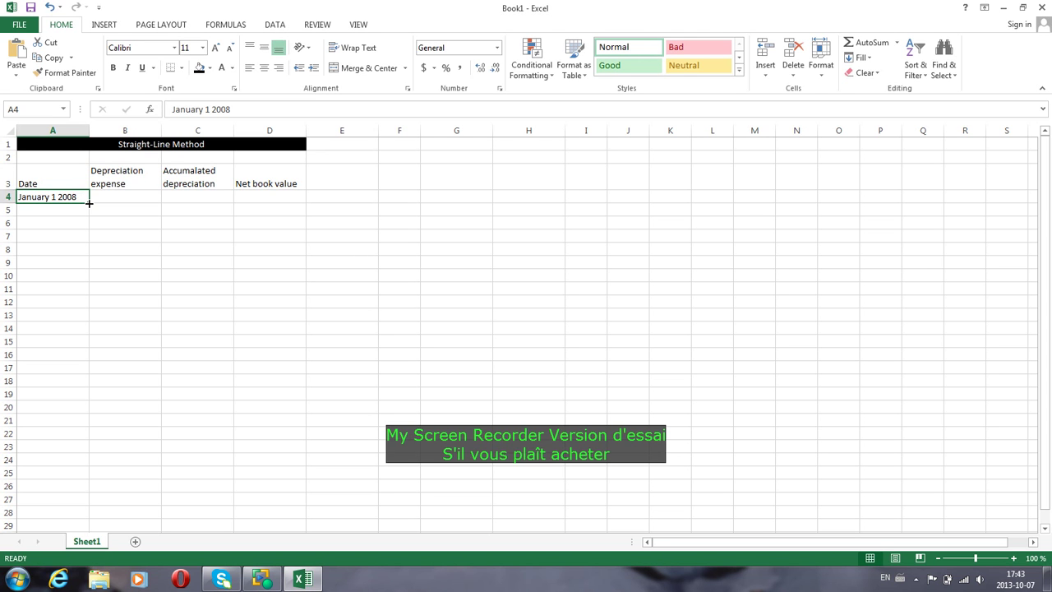
left_click_drag(89, 203, 81, 332)
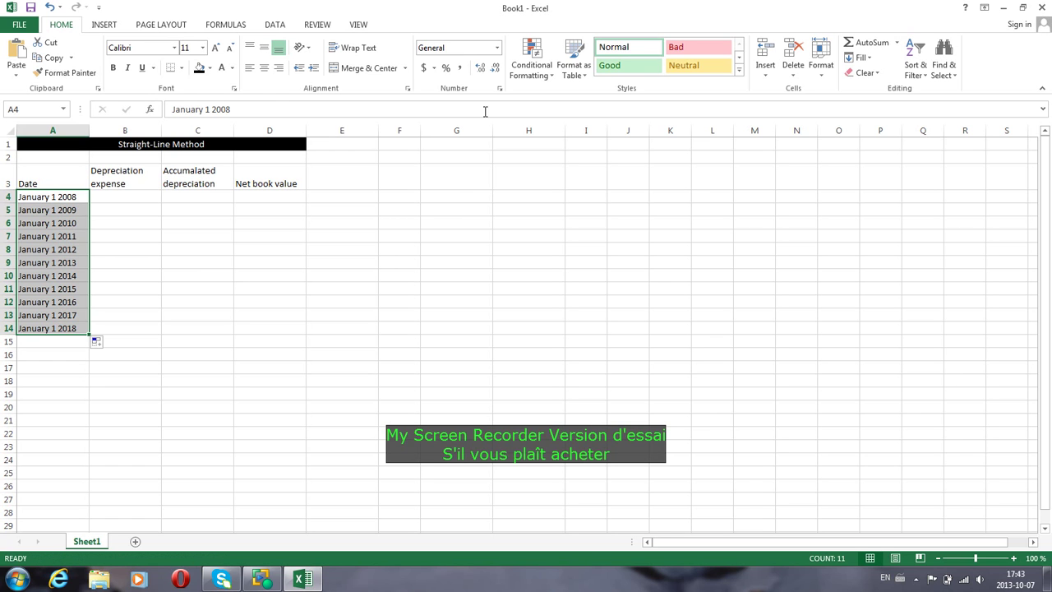
Step: Enter the labels "Data for depreciation", "Cost", "Salvage value" and "Useful life" in cells G4 to G7
left_click(450, 192)
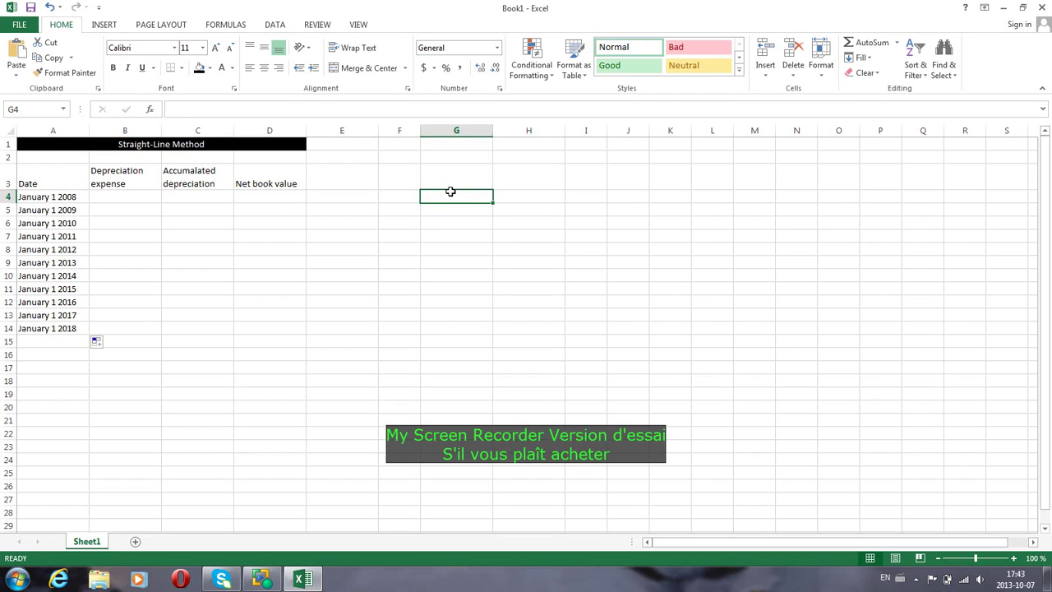
type("Data ")
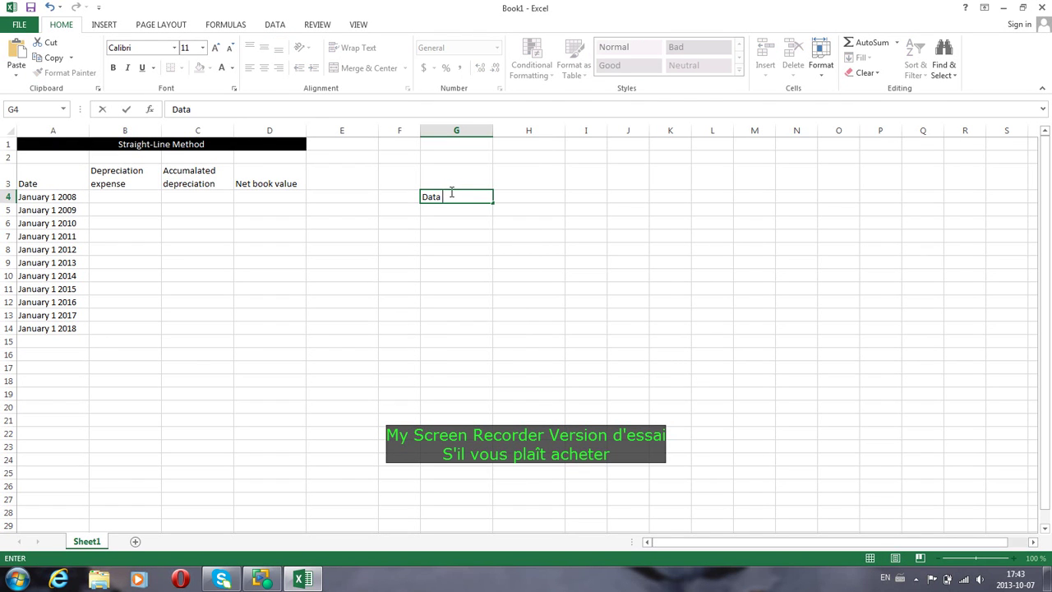
type("for deprecia")
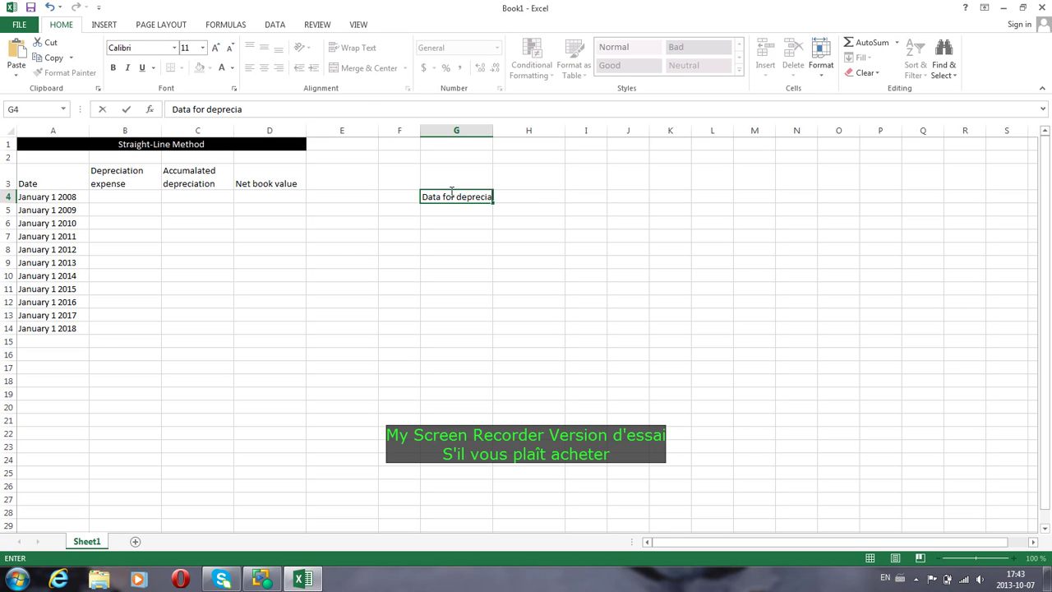
type("tion")
key("Return")
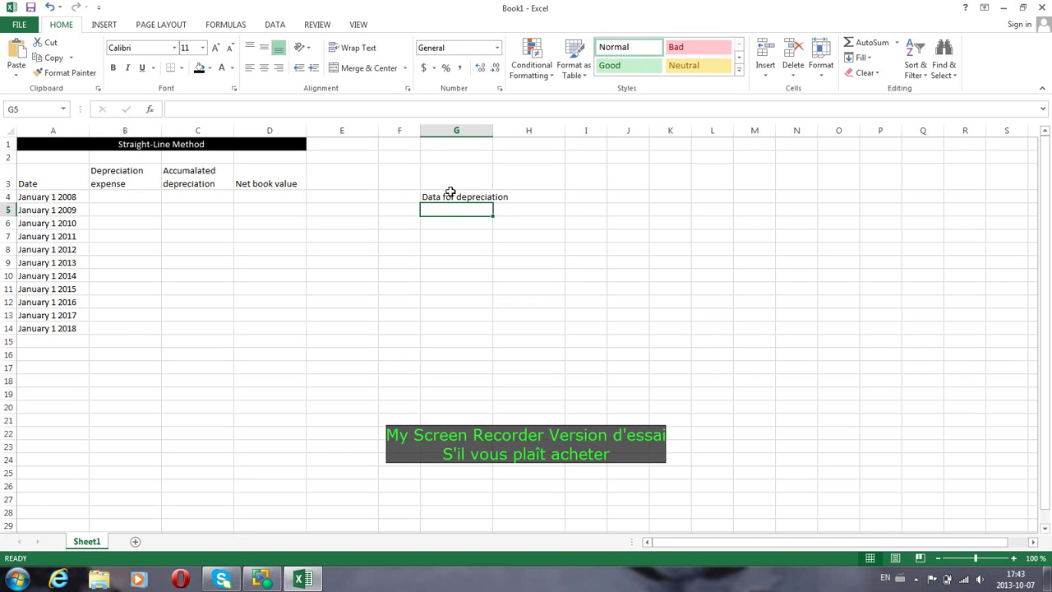
type("Cost")
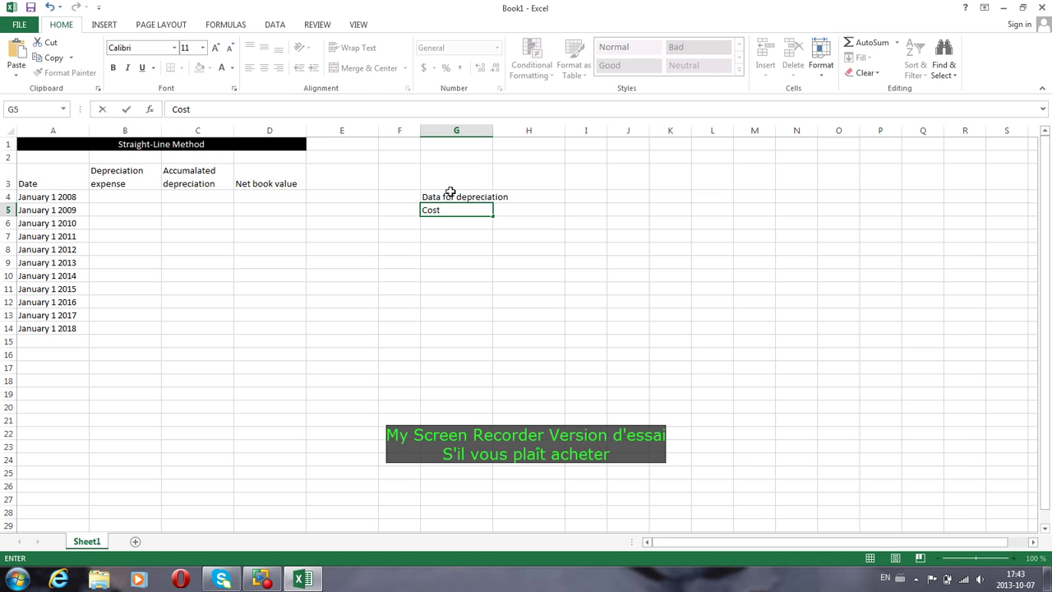
key("Return")
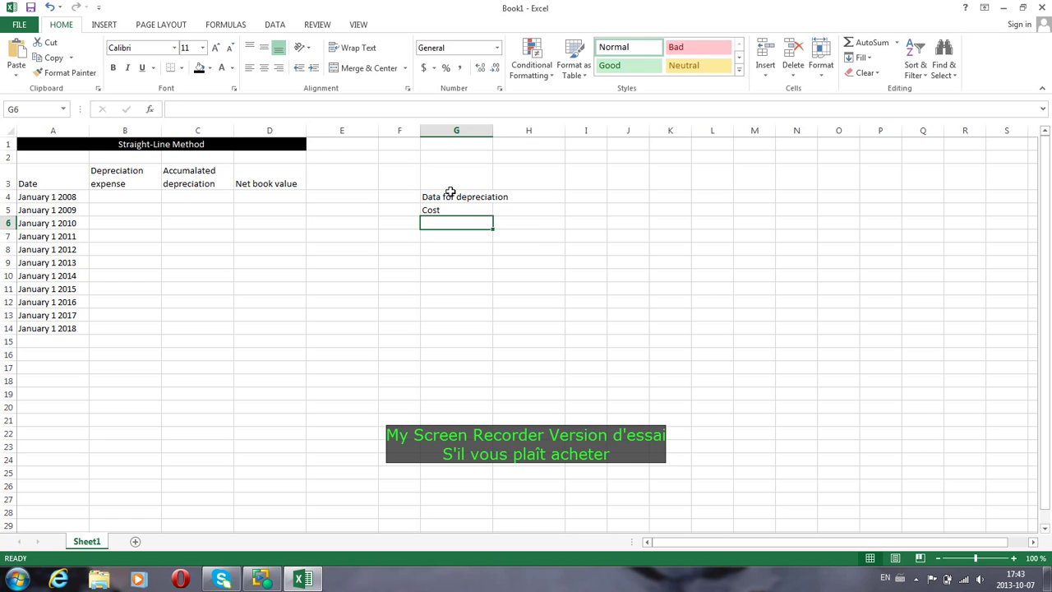
type("Sal")
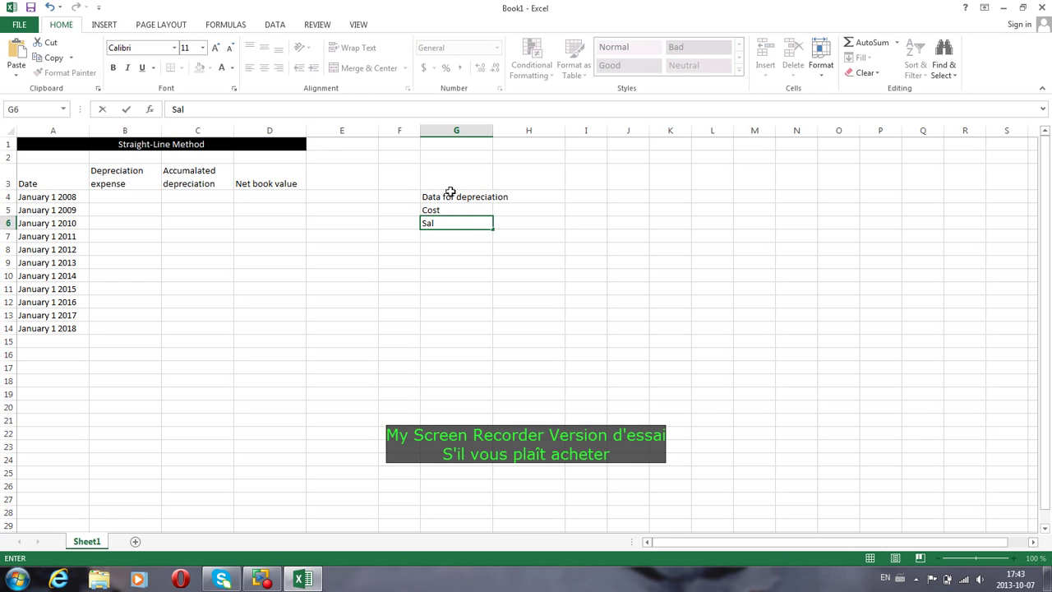
type("vage value")
key("Return")
type("Us")
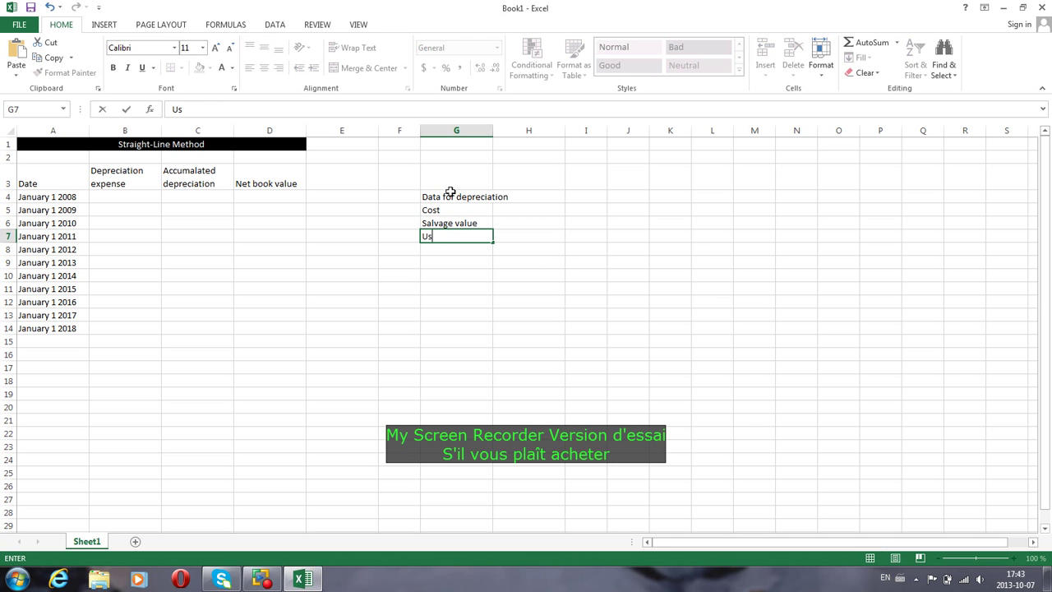
type("eful life")
Step: Enter a cost of 130000 in H5, a salvage value of 10000 in H6 and a useful life of 10 in H7
left_click(502, 208)
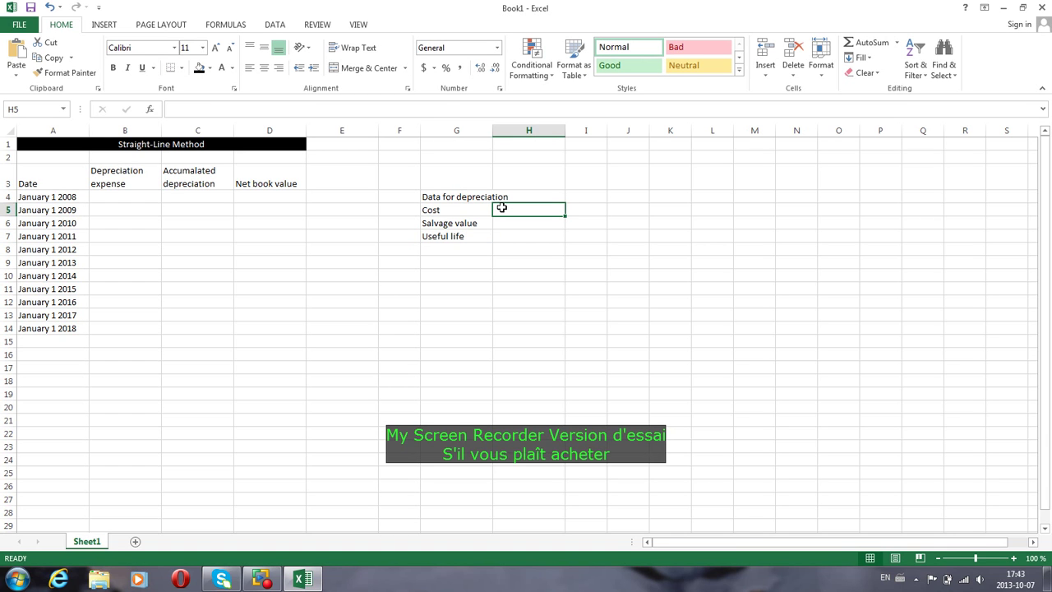
type("130")
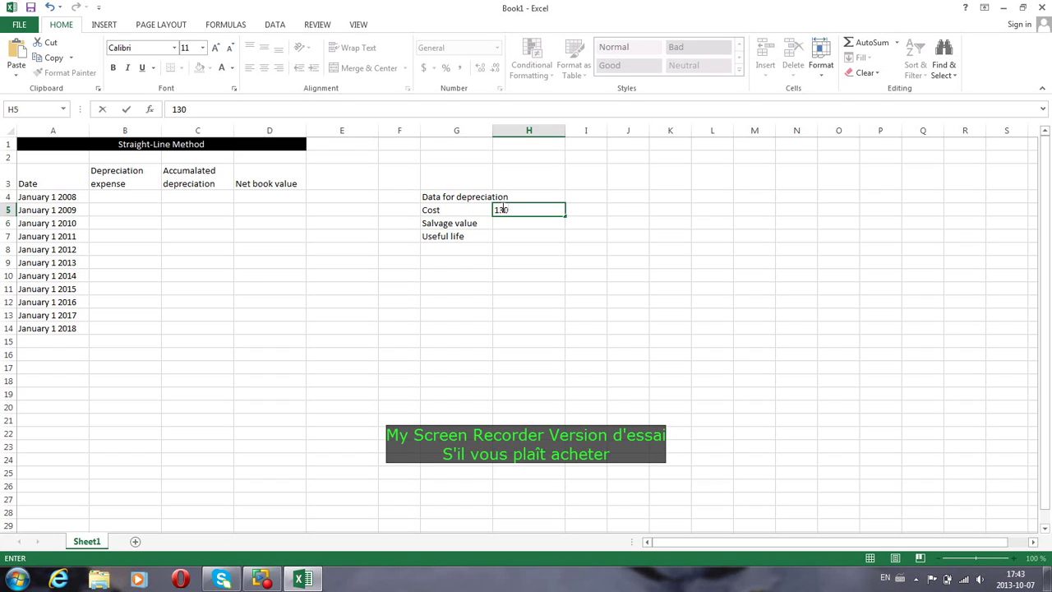
type("000")
key("Return")
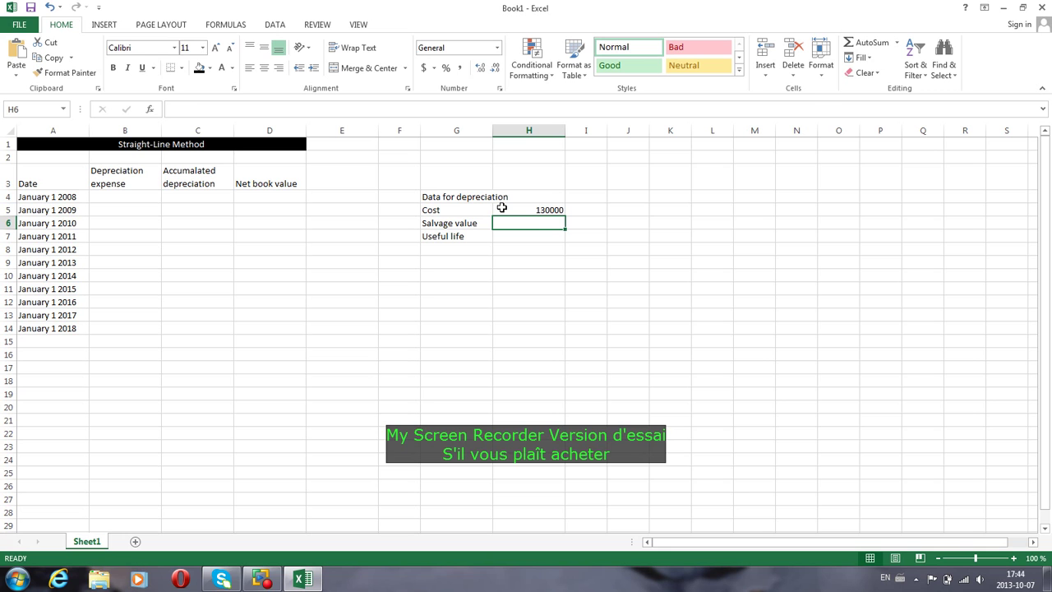
type("10")
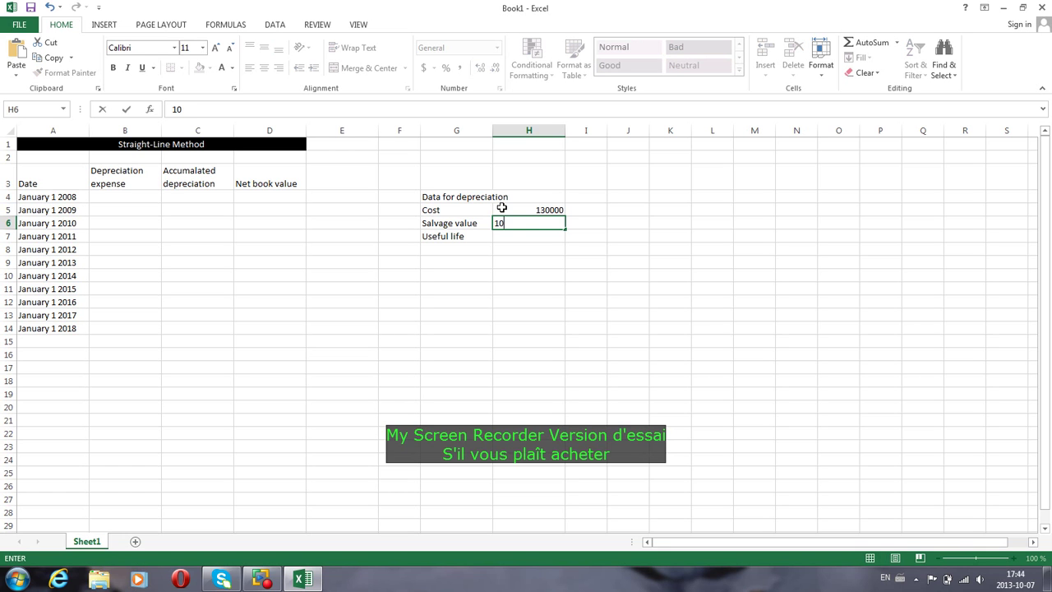
type("000")
key("Return")
type("10")
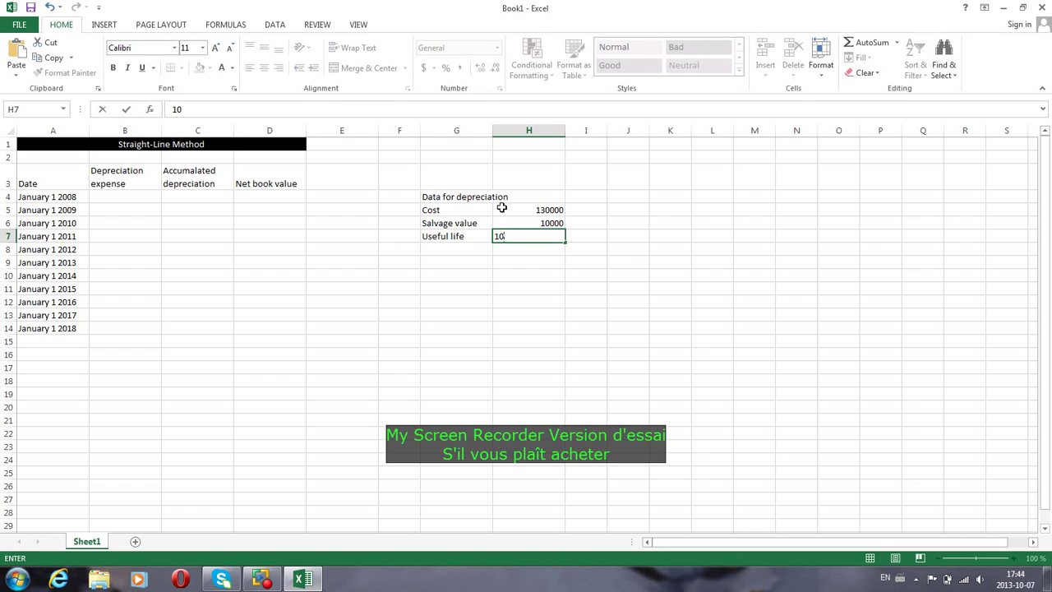
key("Return")
Step: Merge and center the data heading across G4:H4 and apply the dollar accounting format to the amounts in H5:H6
left_click_drag(450, 197, 509, 195)
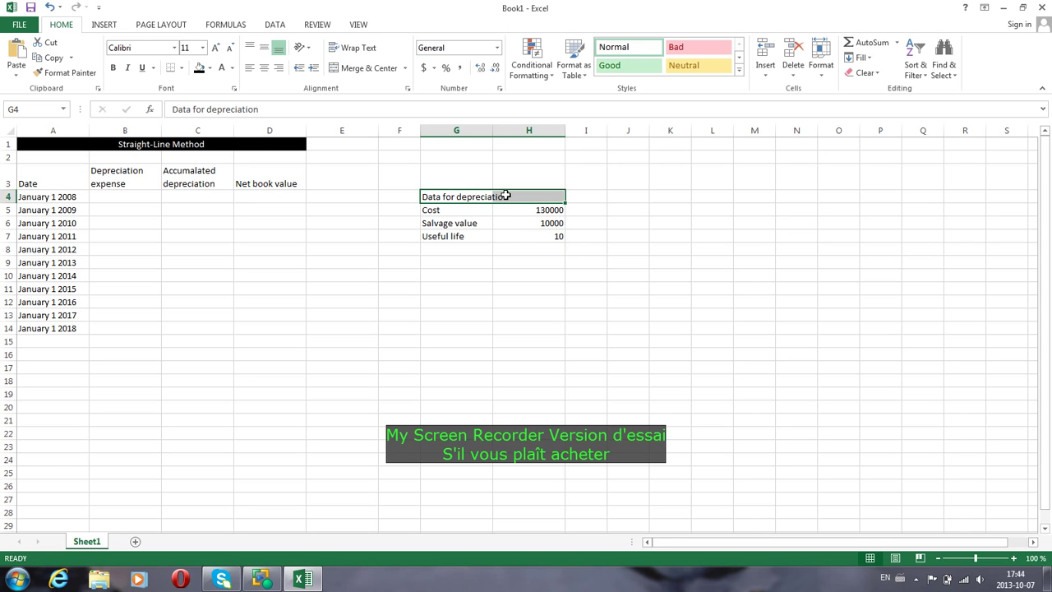
left_click(353, 72)
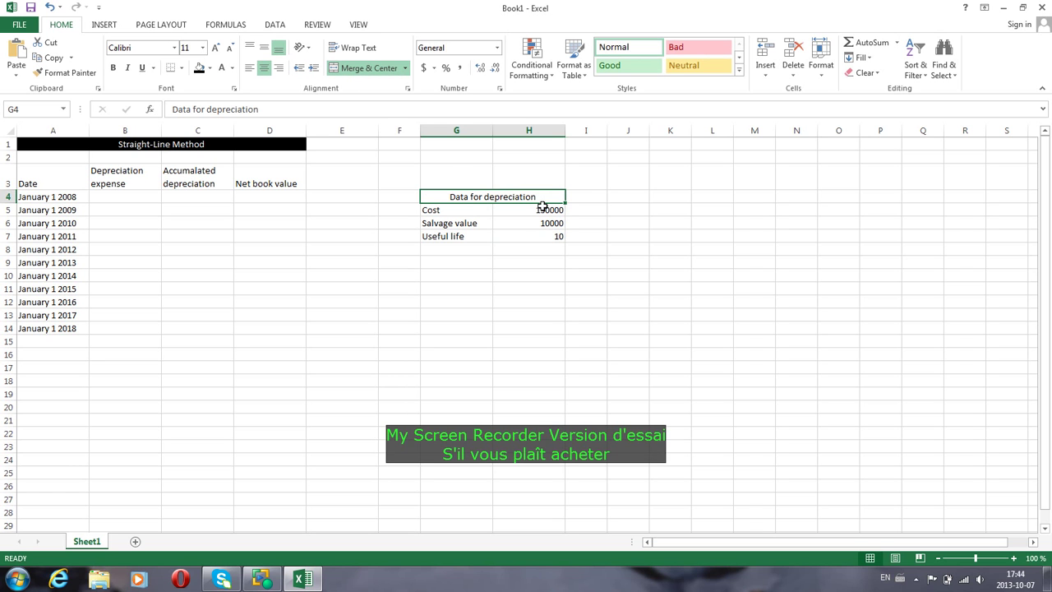
left_click_drag(542, 210, 543, 223)
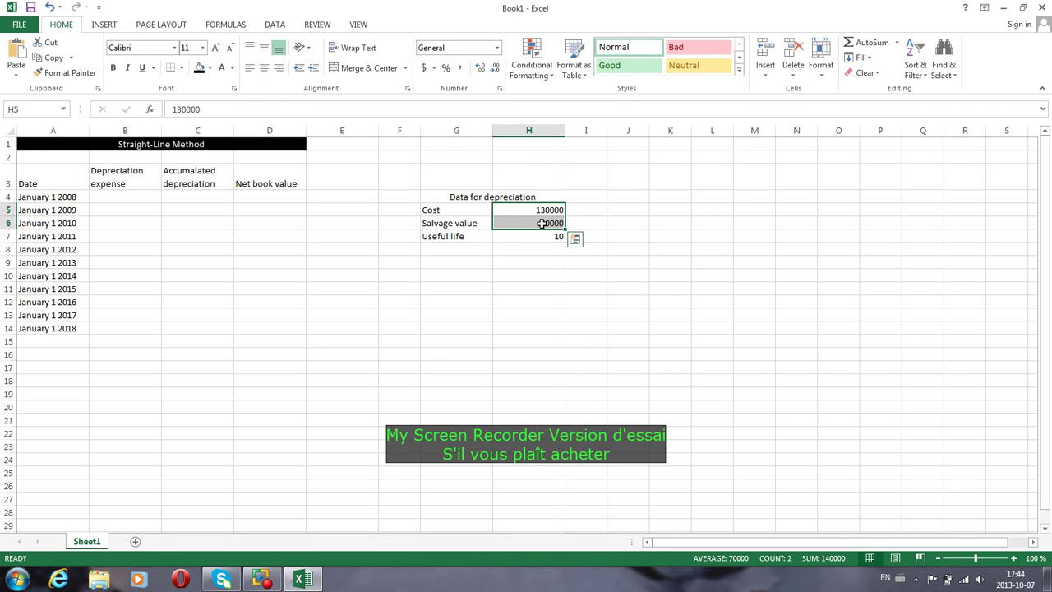
left_click(461, 71)
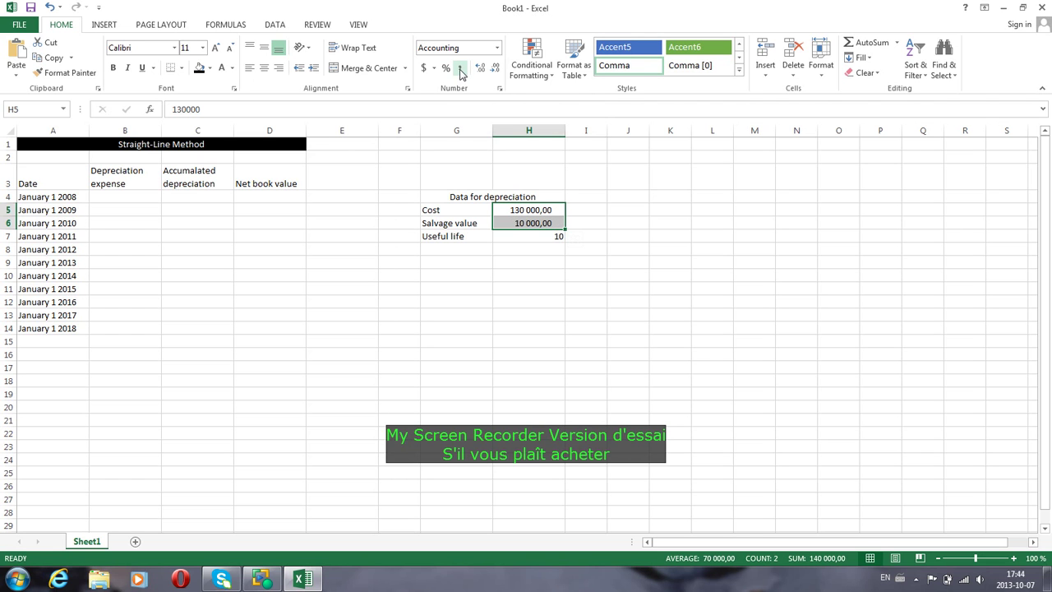
left_click(425, 69)
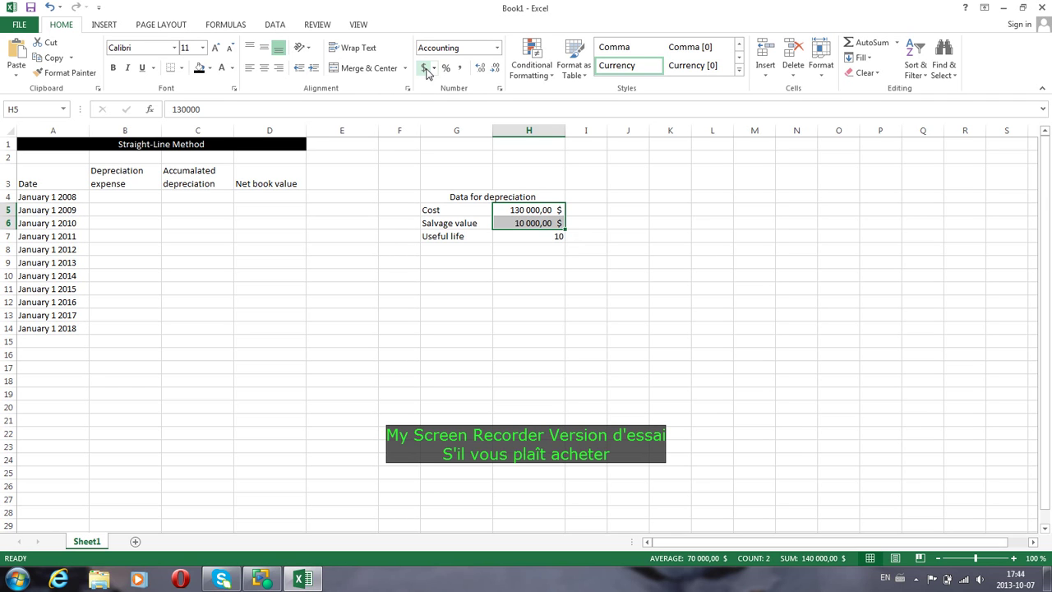
Step: Link the first net book value in D4 to the cost with the formula =H5
left_click(272, 197)
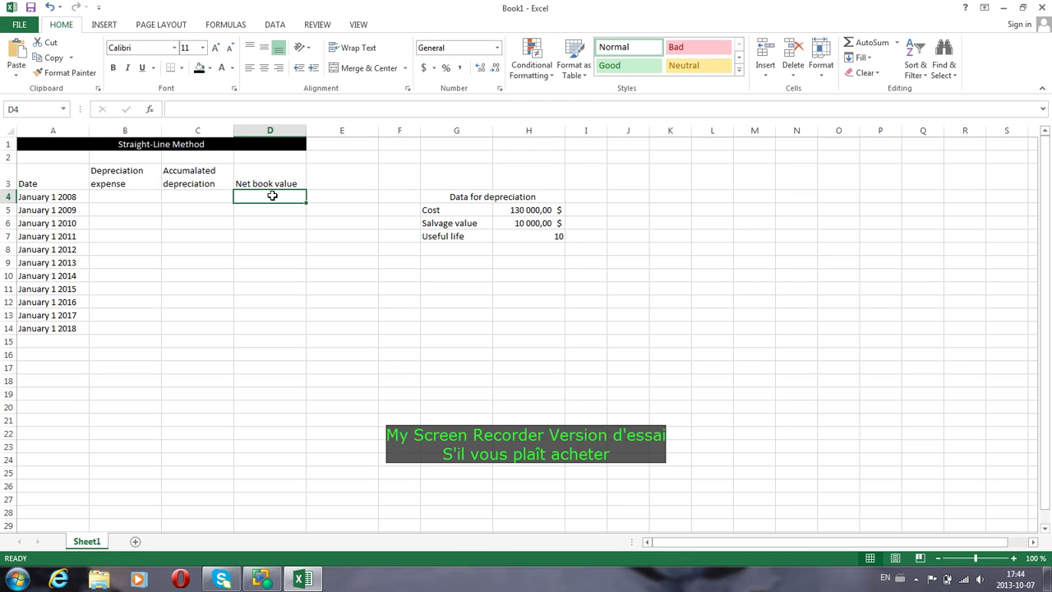
type("=")
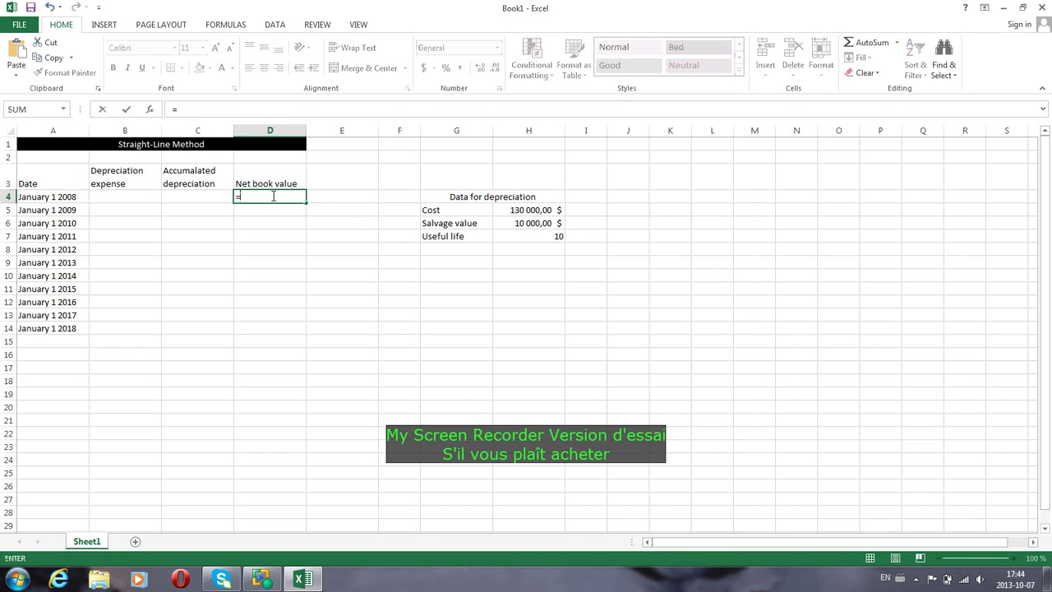
left_click(526, 209)
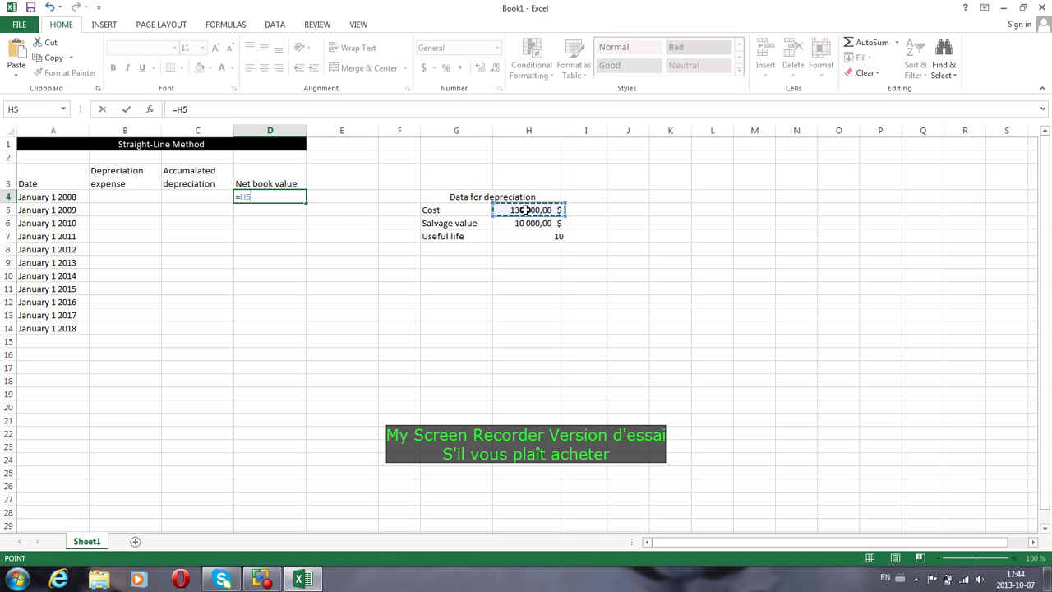
key("Return")
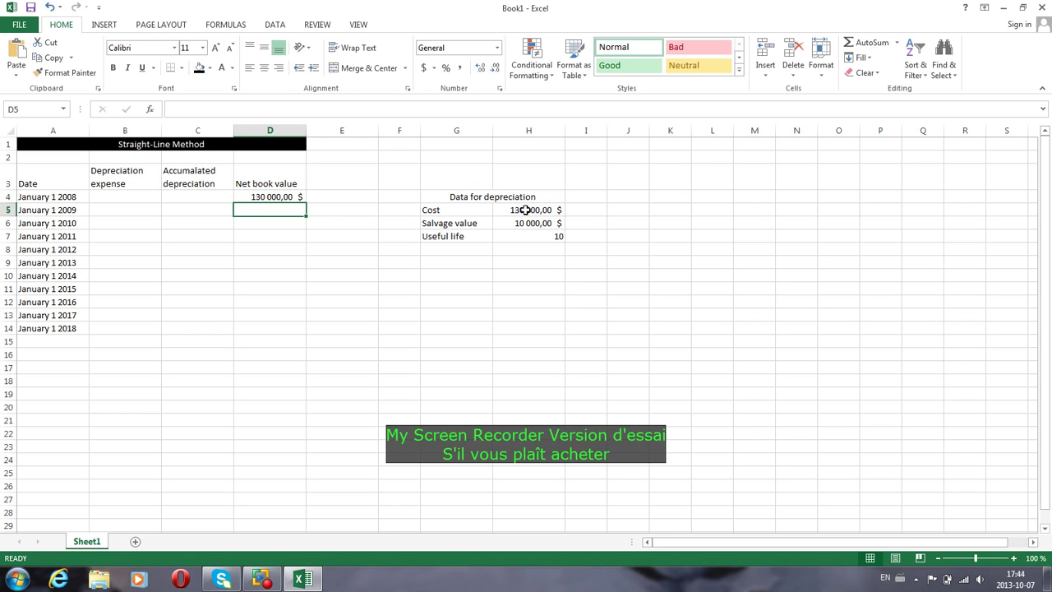
Step: Enter the formula =($H$5/$H$6)/$H$7 with absolute references in B5 for the 2009 depreciation expense
left_click(126, 209)
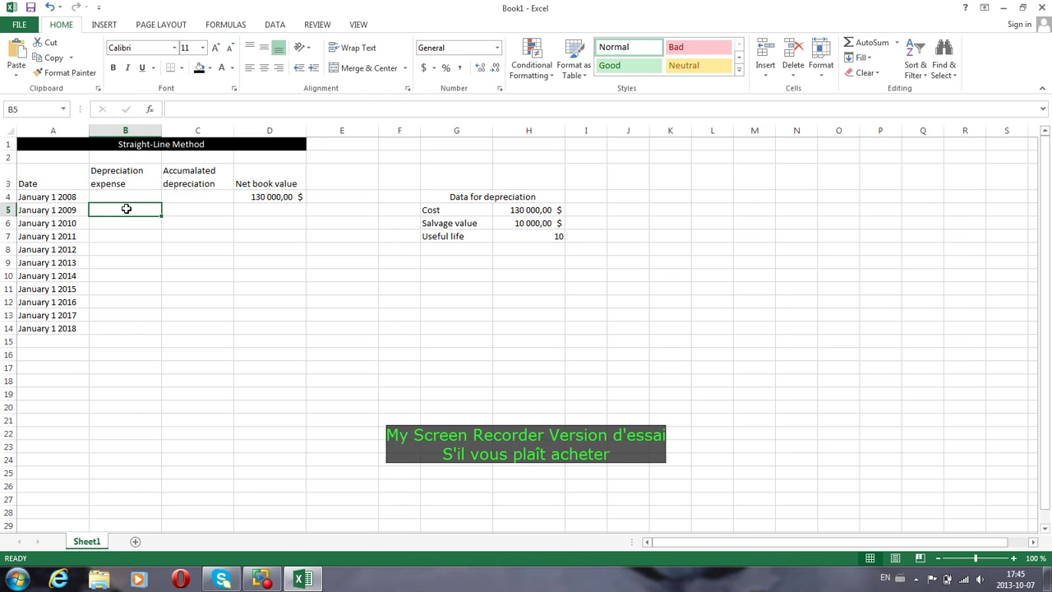
type("=(")
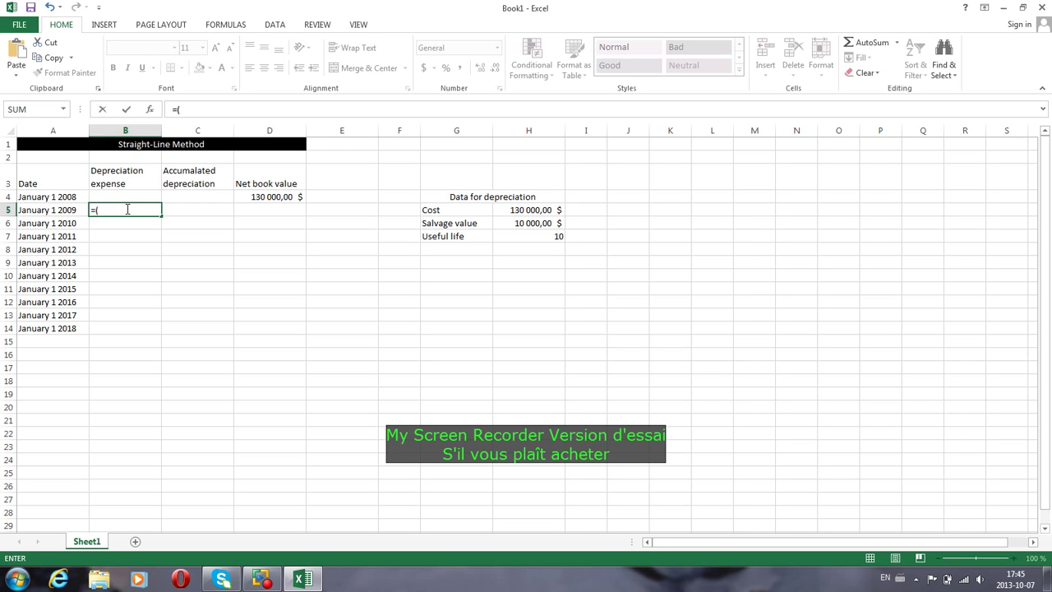
left_click(523, 212)
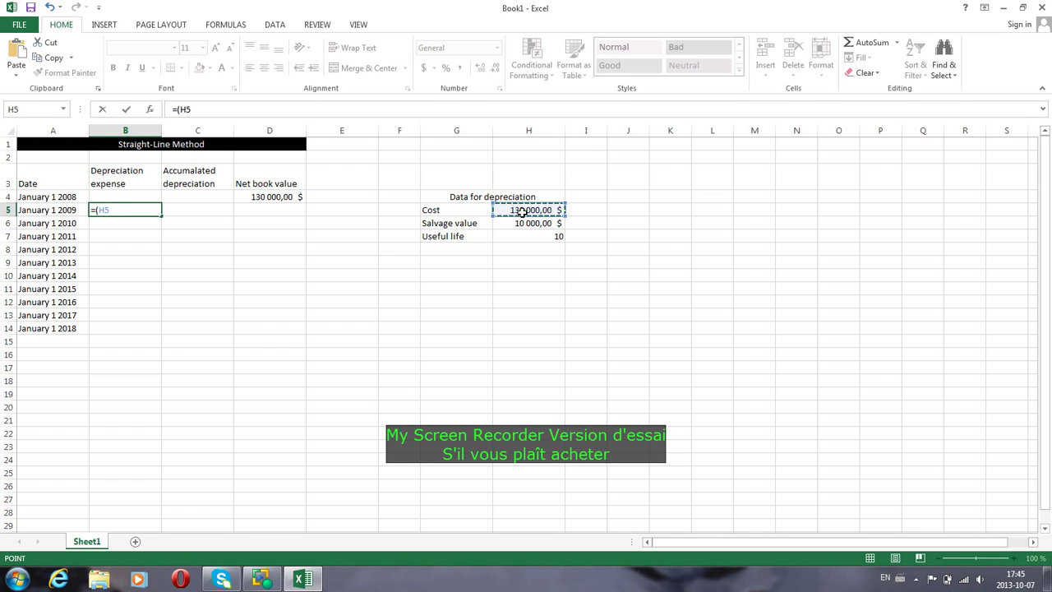
key("F4")
type("/")
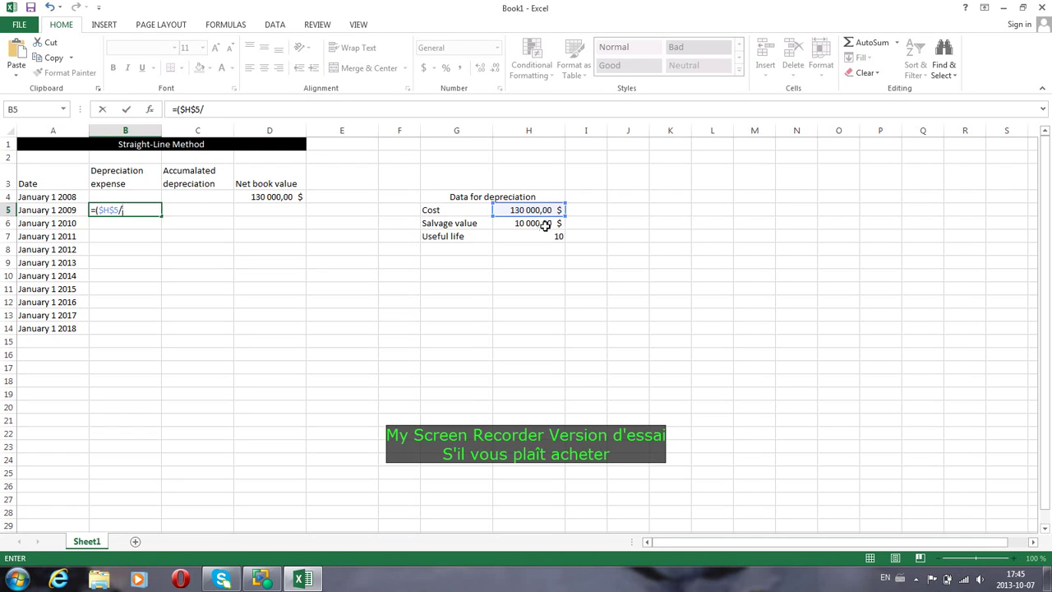
left_click(546, 223)
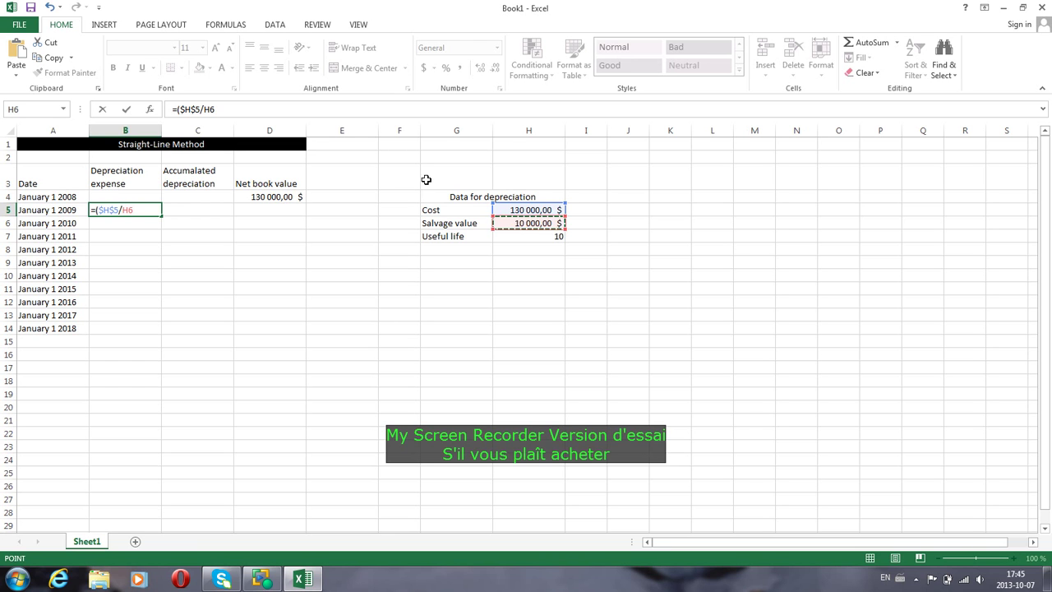
left_click(131, 209)
type("$")
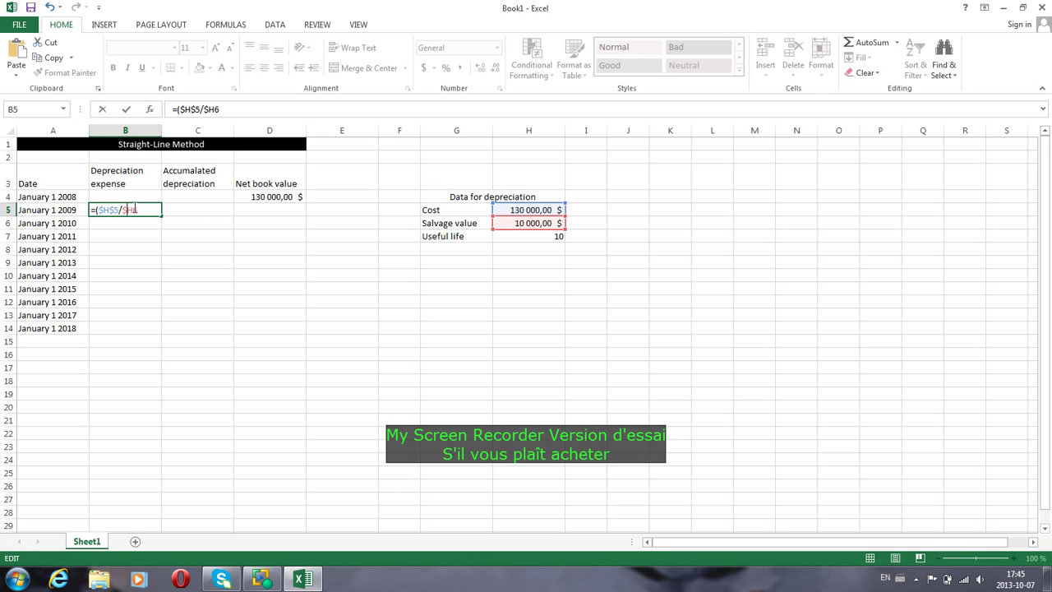
left_click(134, 209)
key("F4")
key("F4")
type(")/")
left_click(523, 234)
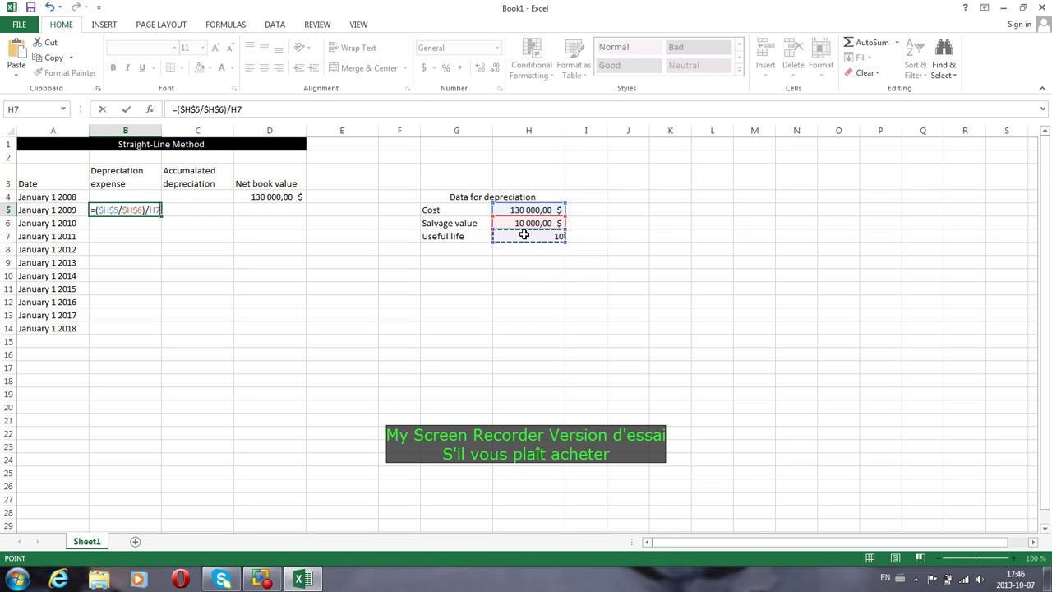
key("F4")
key("Return")
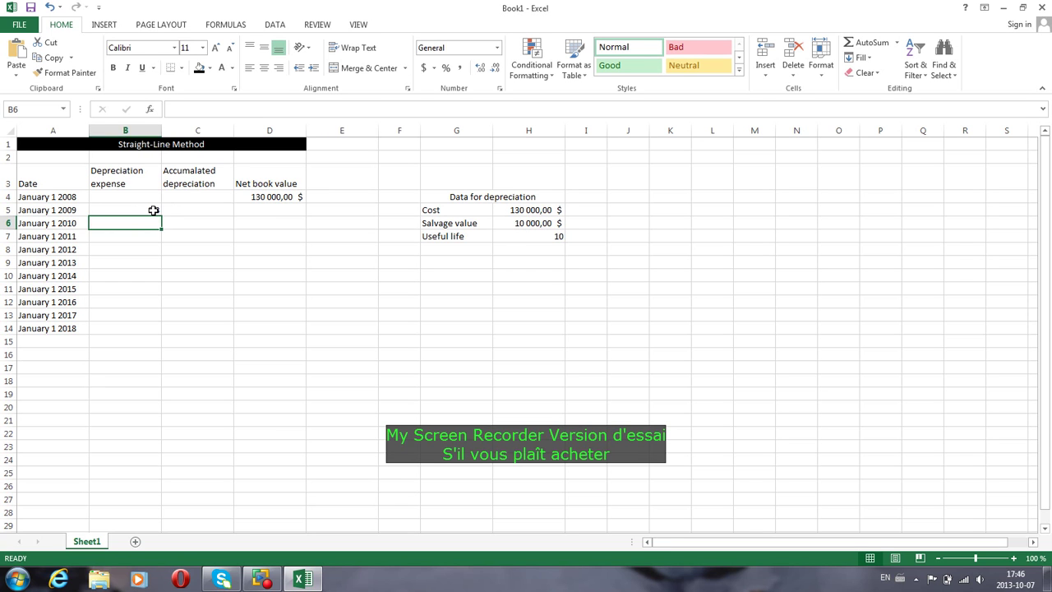
Step: Correct the formula in B5 to subtract the salvage value from the cost, giving =($H$5-$H$6)/$H$7
left_click(153, 210)
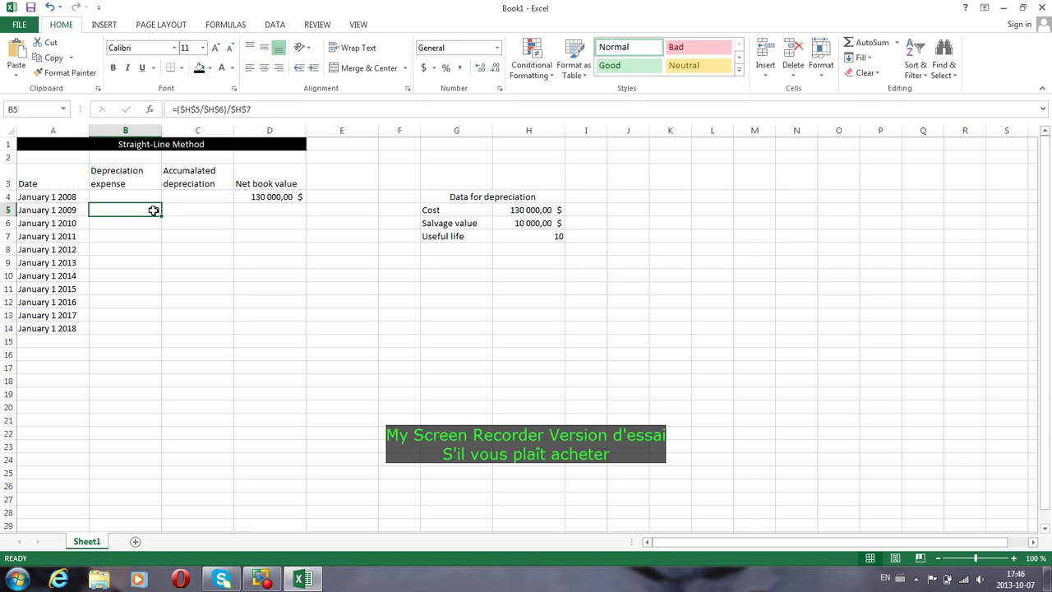
left_click(231, 110)
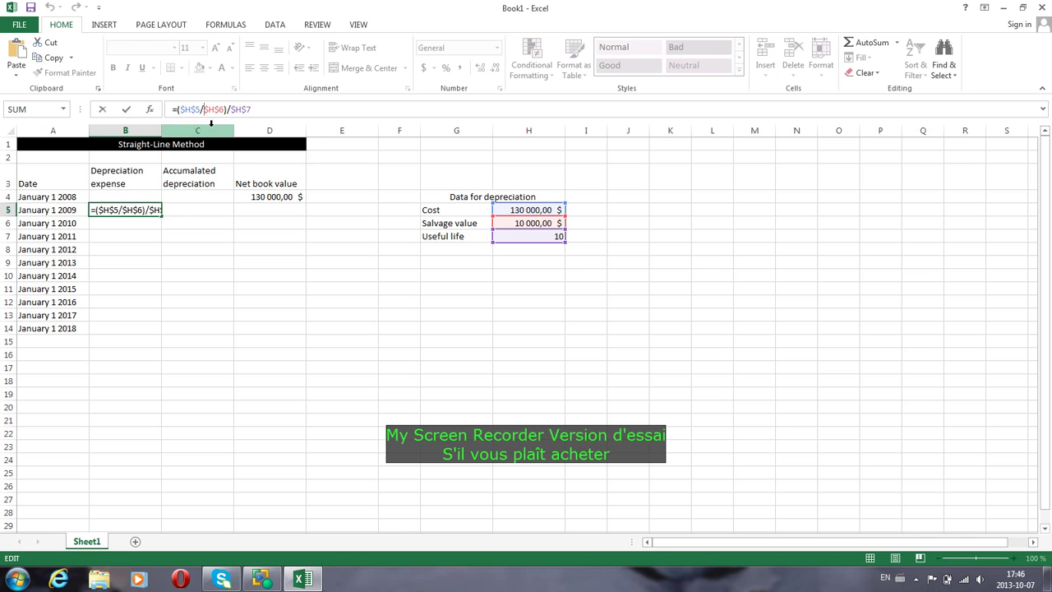
key("BackSpace")
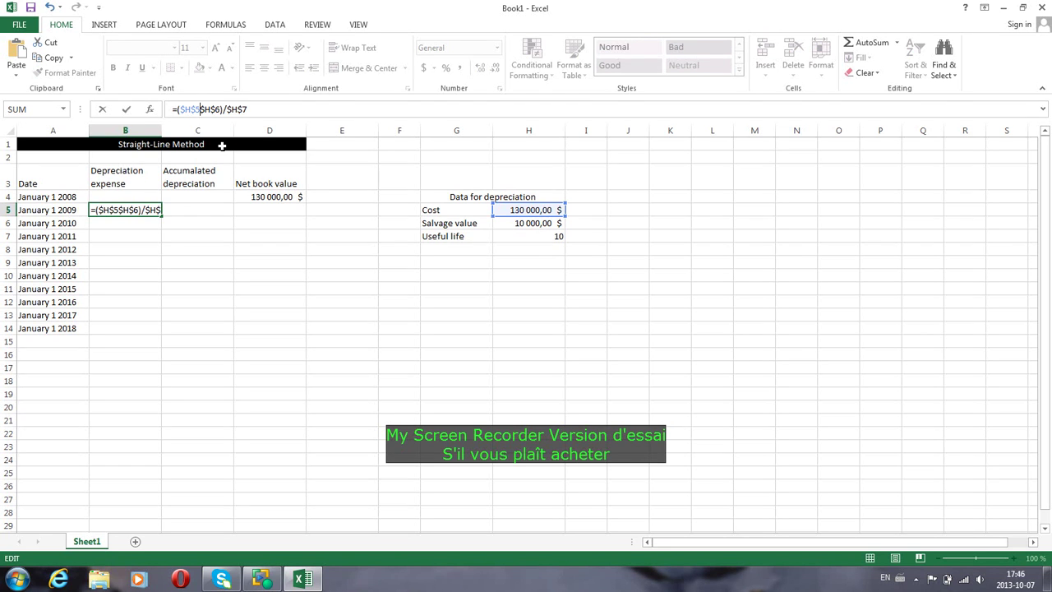
type("-")
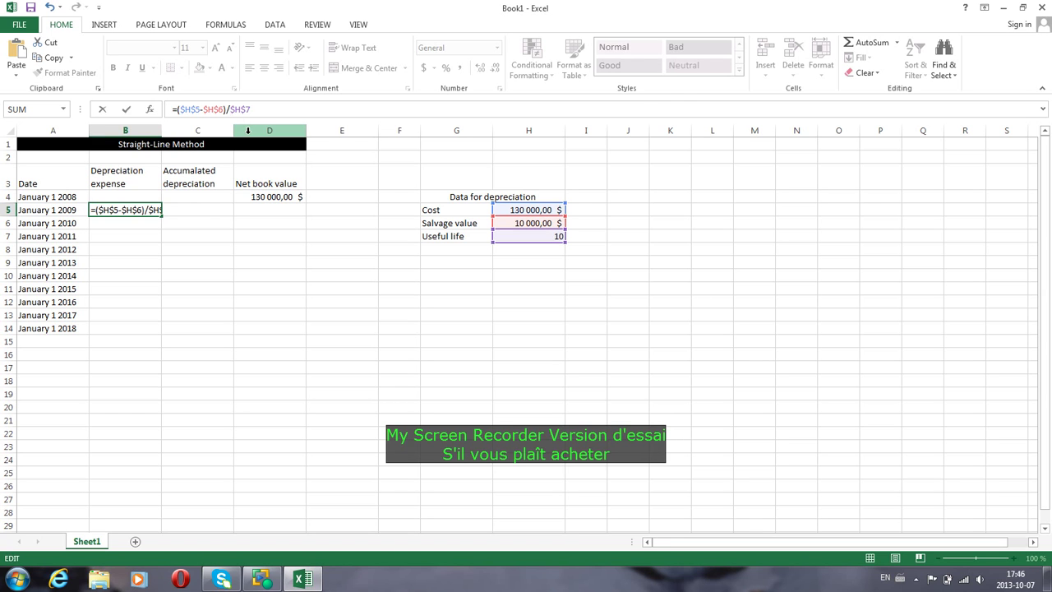
key("Return")
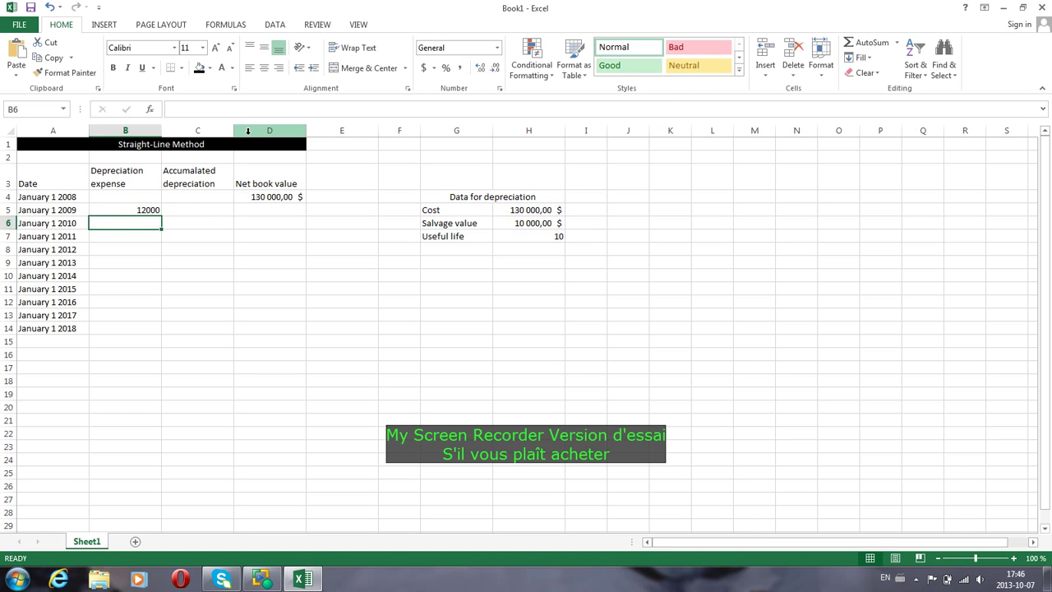
Step: Copy the depreciation expense formula from B5 down through B14 for the years 2010 to 2018
left_click(138, 210)
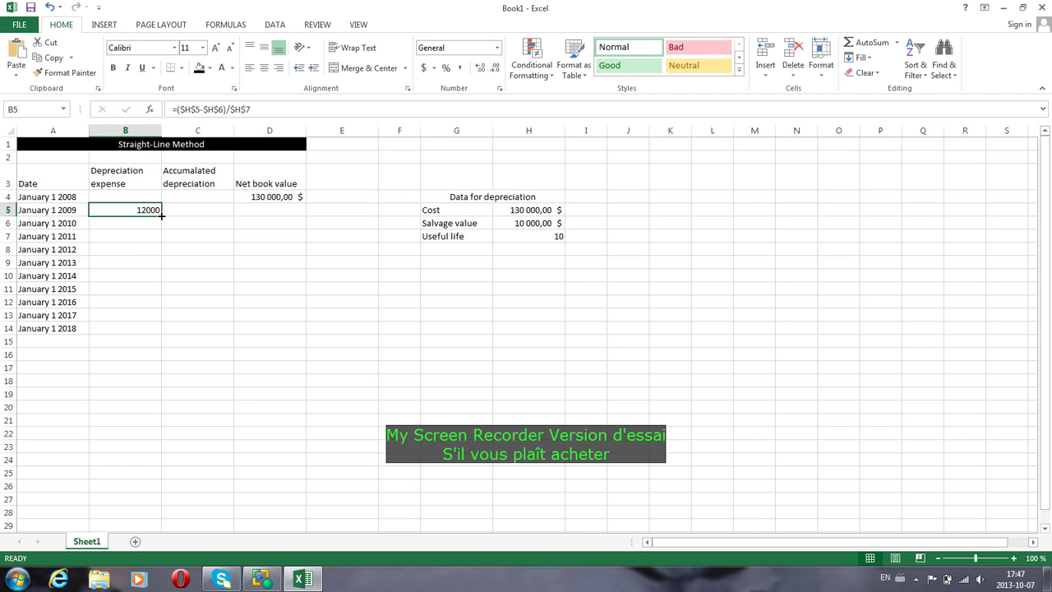
left_click_drag(162, 214, 150, 330)
left_click_drag(150, 330, 148, 330)
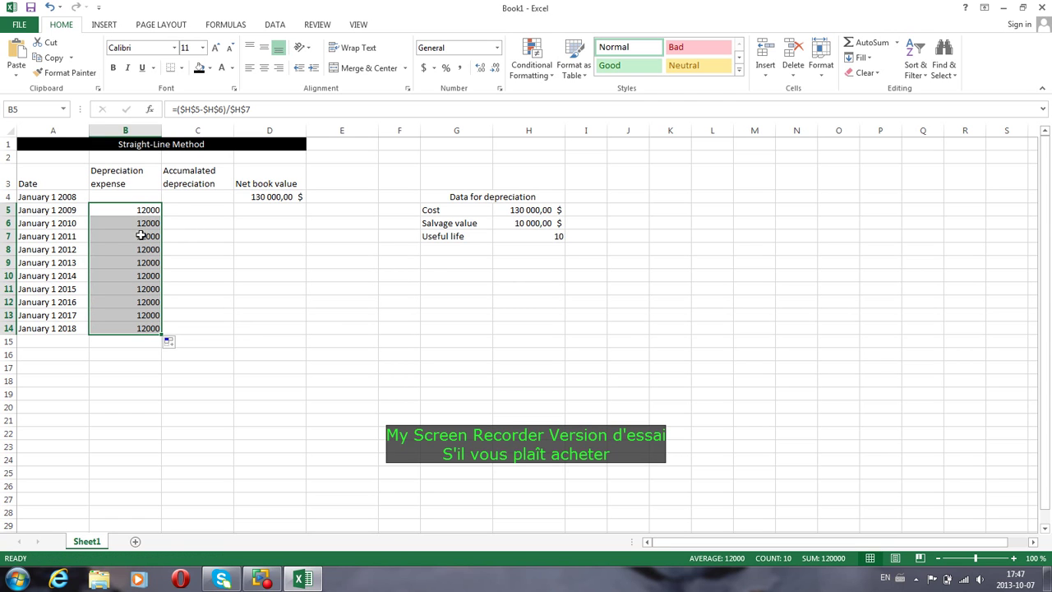
Step: Enter the formula =C4+B5 in C5 for the 2009 accumulated depreciation
left_click(190, 210)
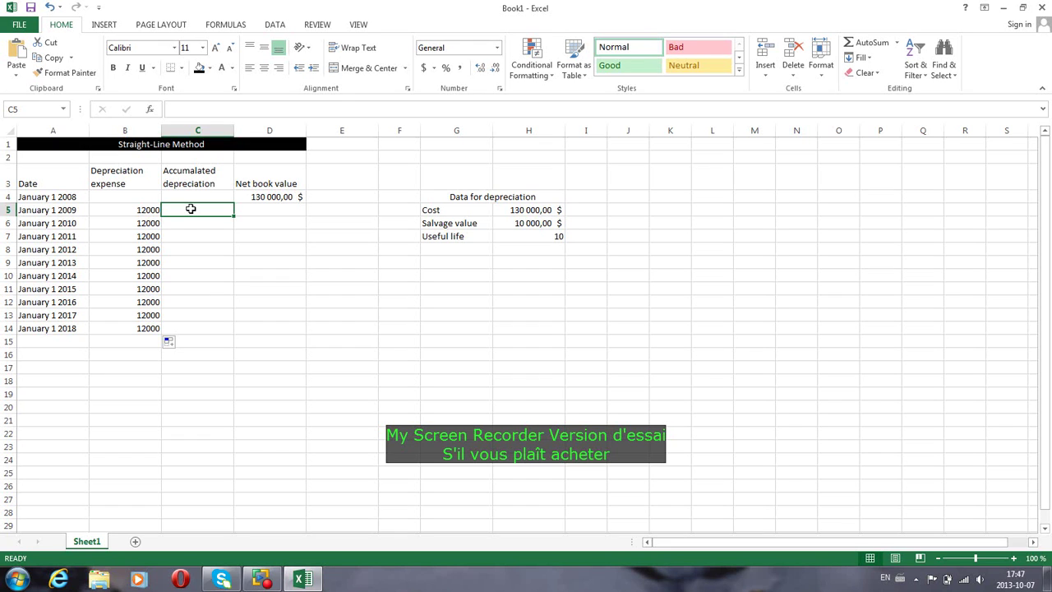
type("=")
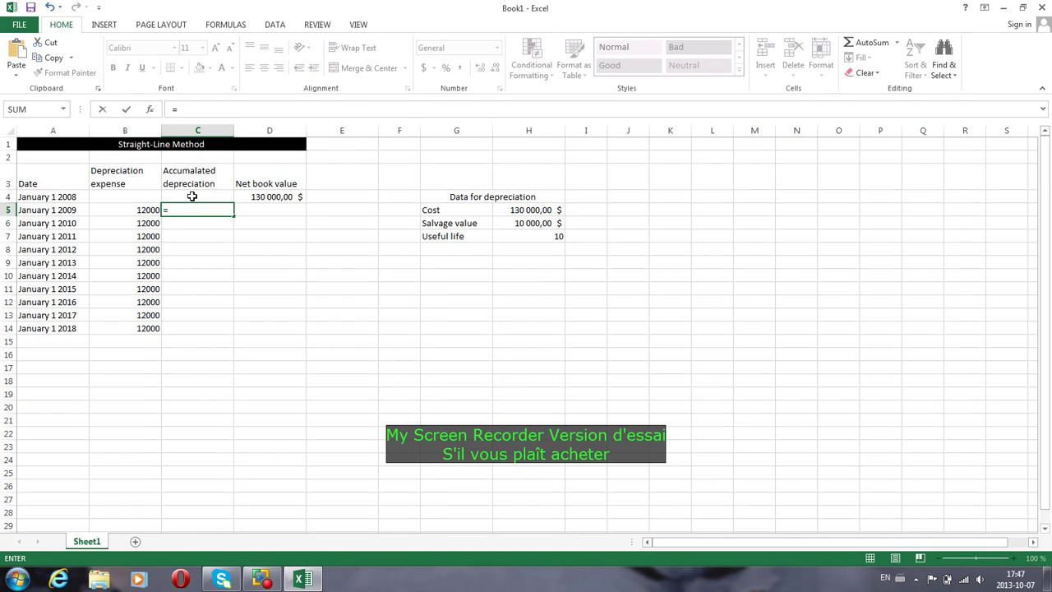
left_click(191, 197)
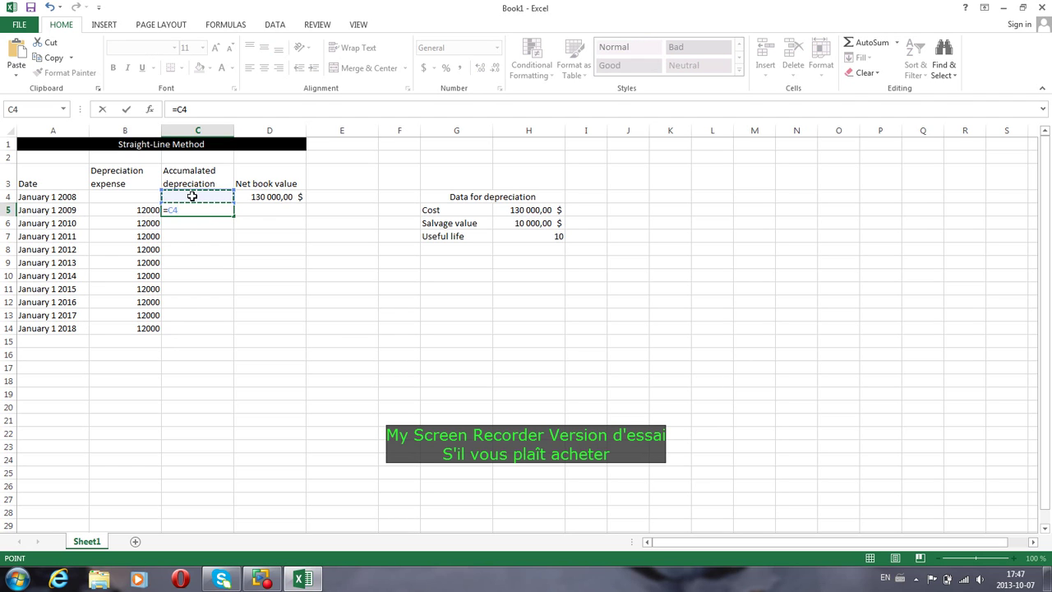
type("+")
left_click(155, 210)
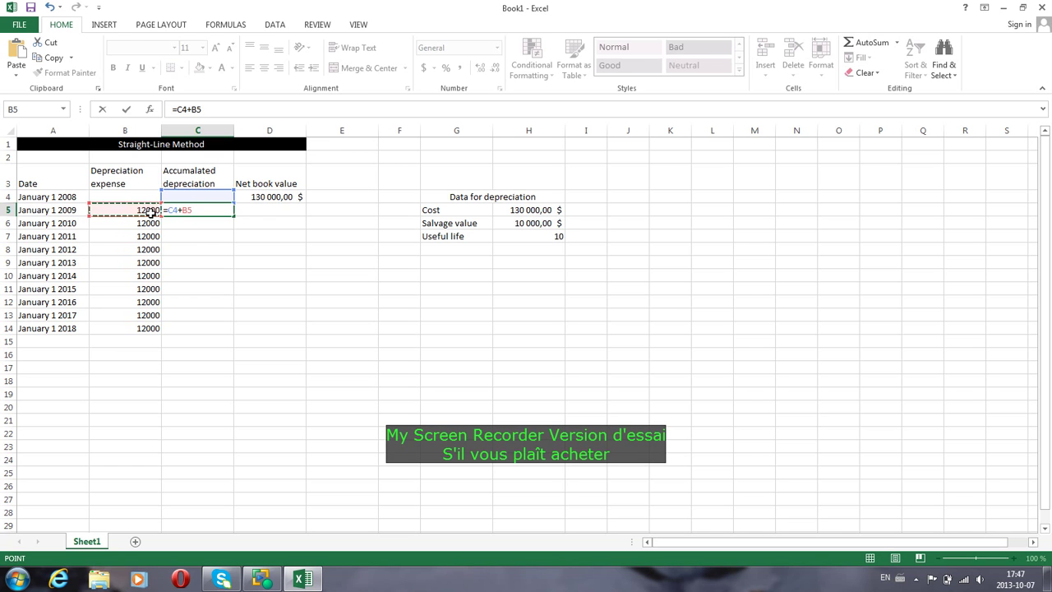
key("Return")
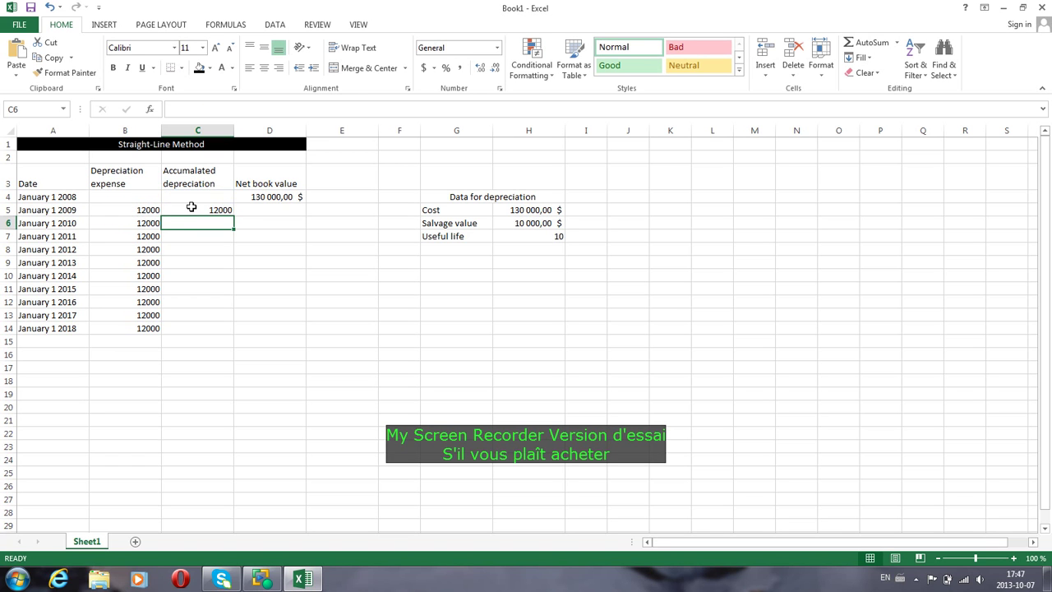
Step: Copy the accumulated depreciation formula from C5 down through C14 and check the cell references in the copied formulas
left_click(193, 207)
left_click(192, 200)
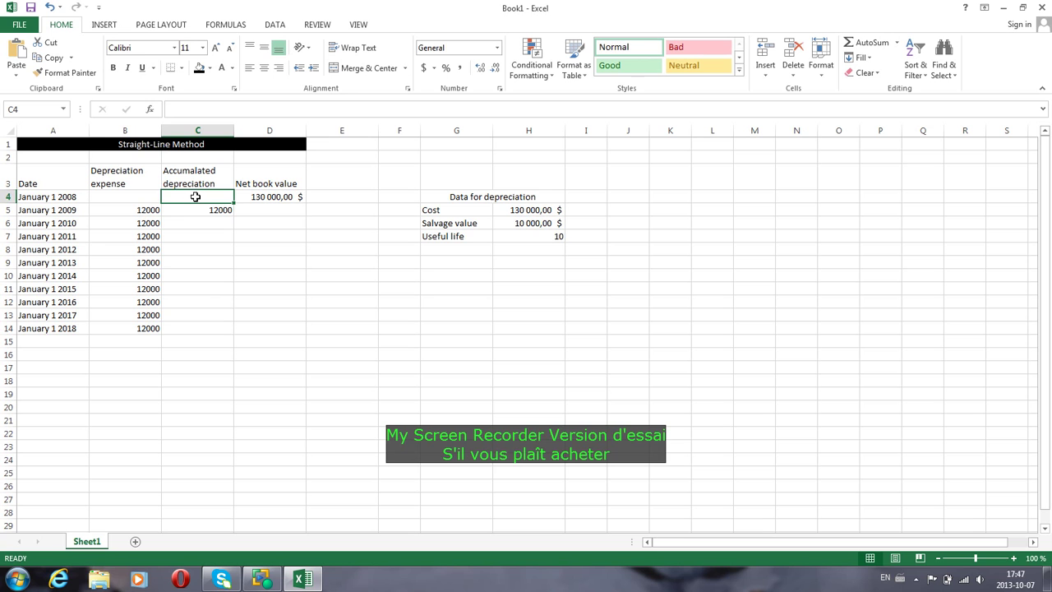
left_click(214, 211)
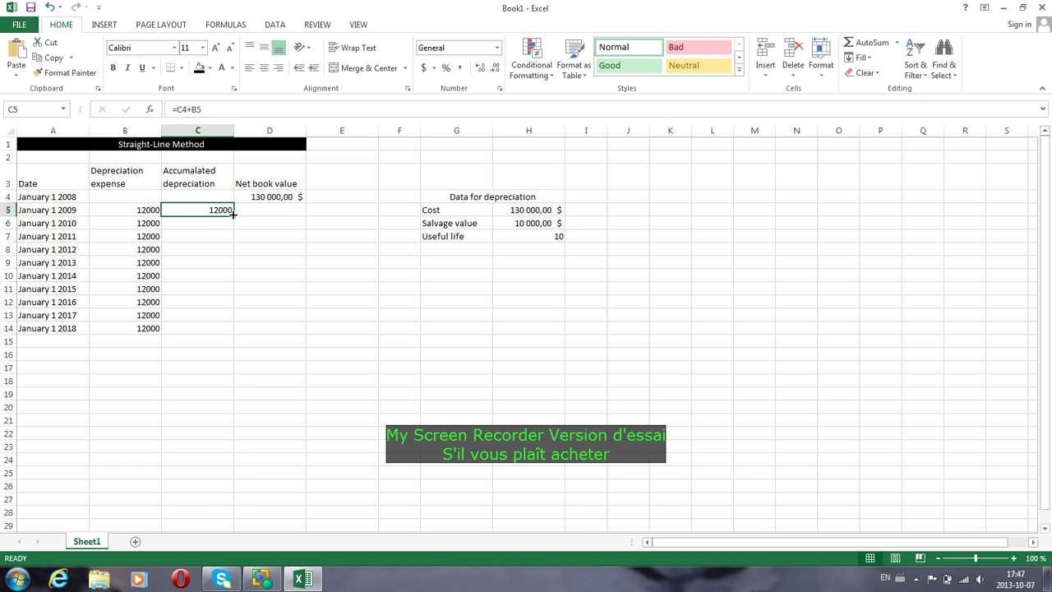
left_click_drag(233, 216, 229, 329)
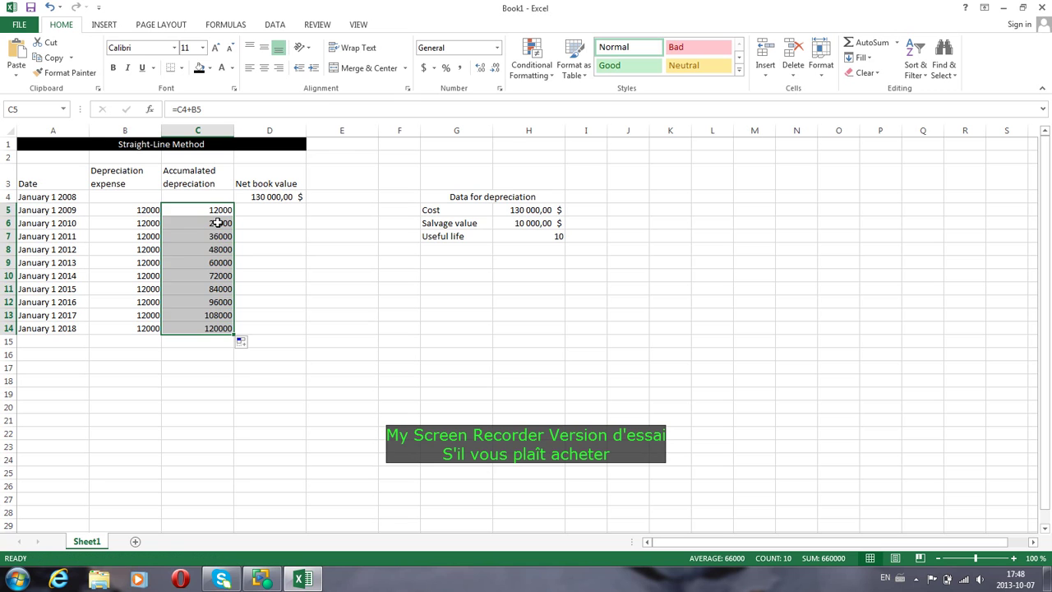
left_click(215, 223)
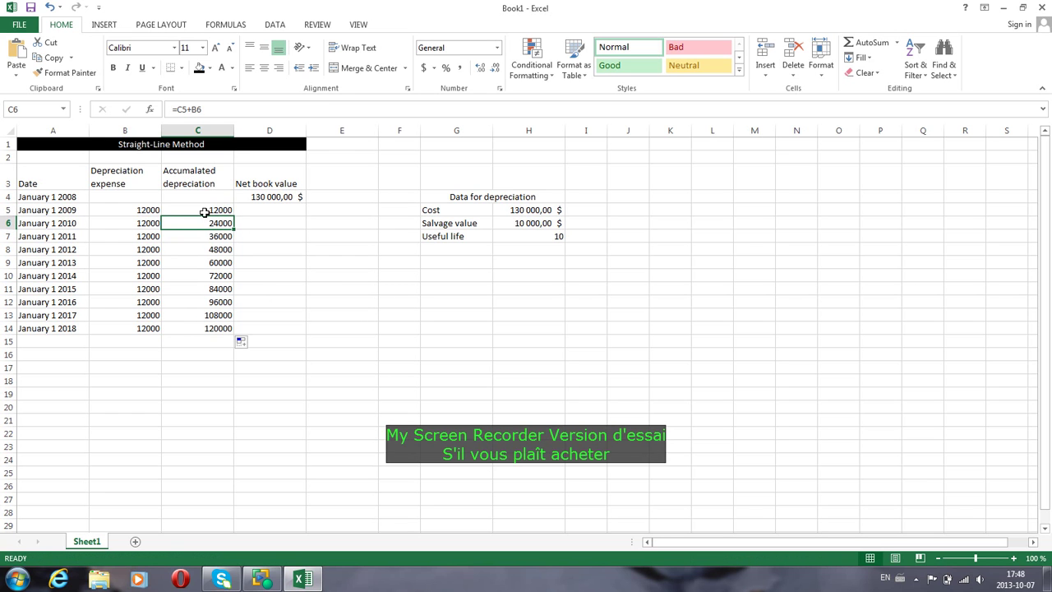
left_click(205, 211)
left_click(159, 224)
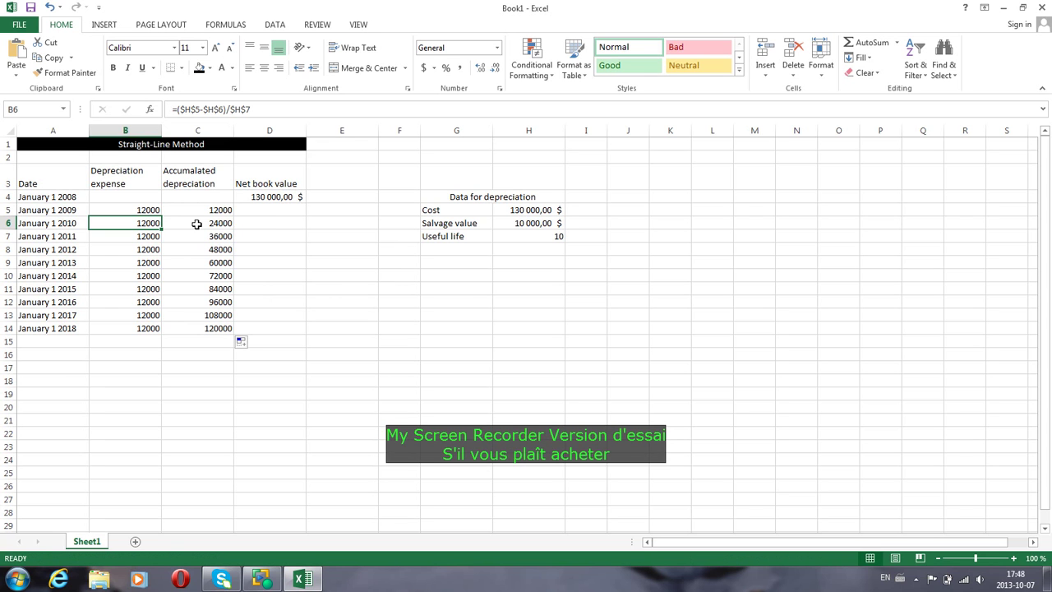
left_click(197, 223)
left_click(197, 241)
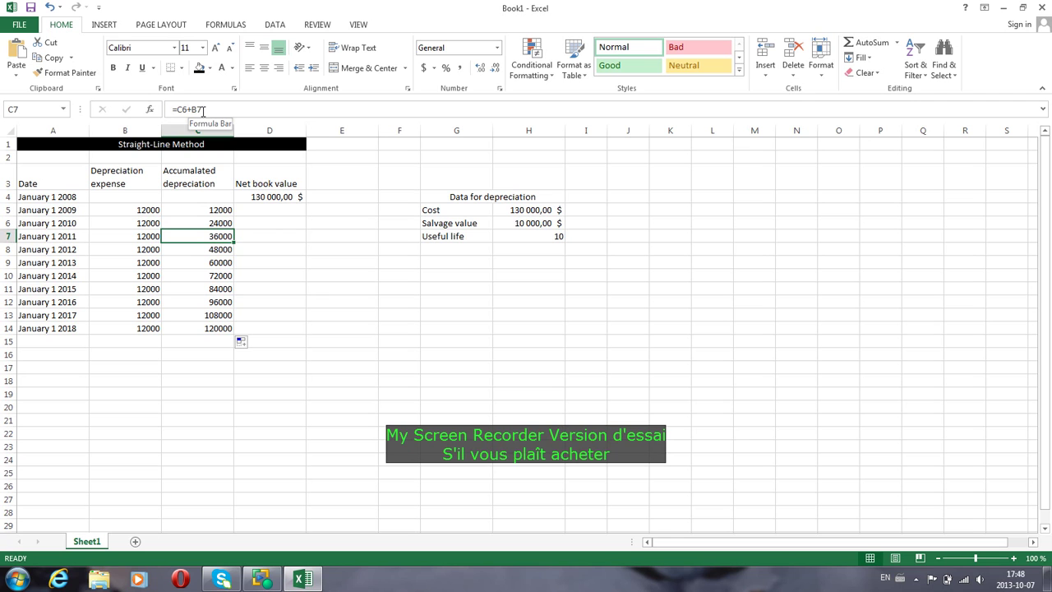
Step: Enter the formula =D4-B5 in D5 for the 2009 net book value
left_click(260, 213)
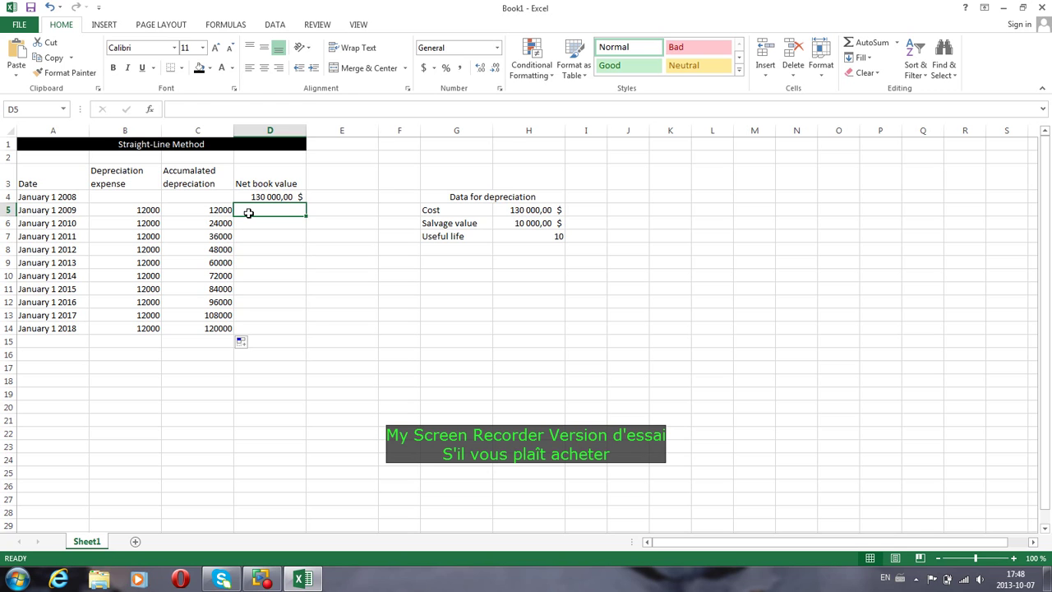
type("=")
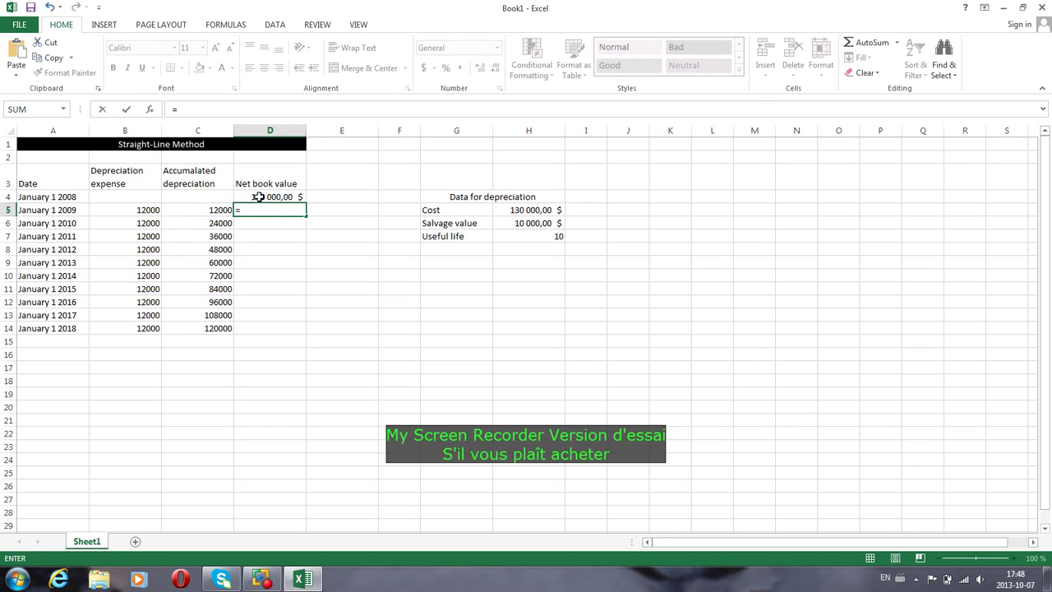
left_click(258, 198)
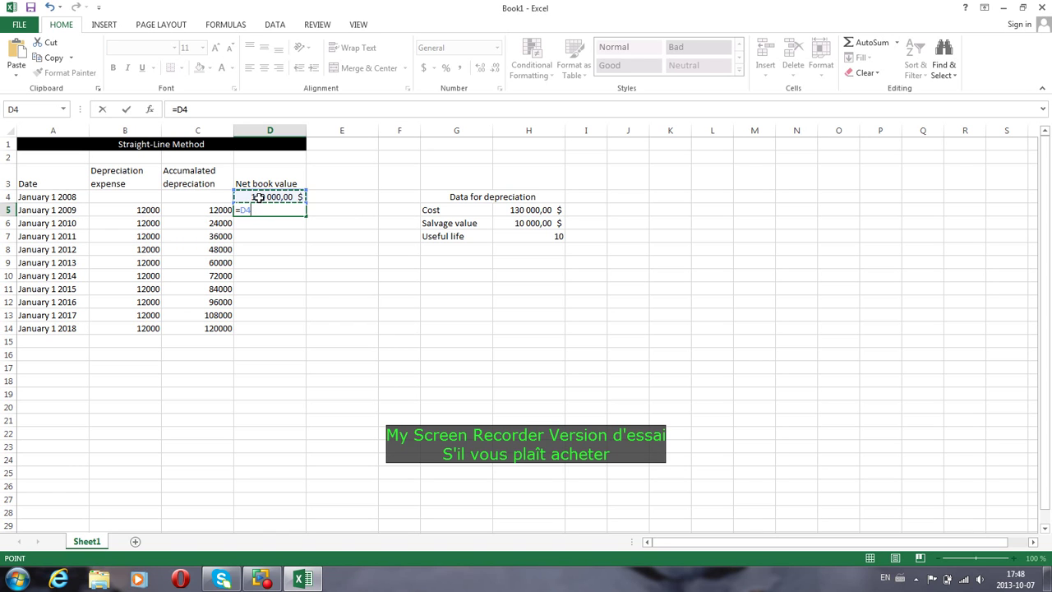
type("-")
left_click(137, 210)
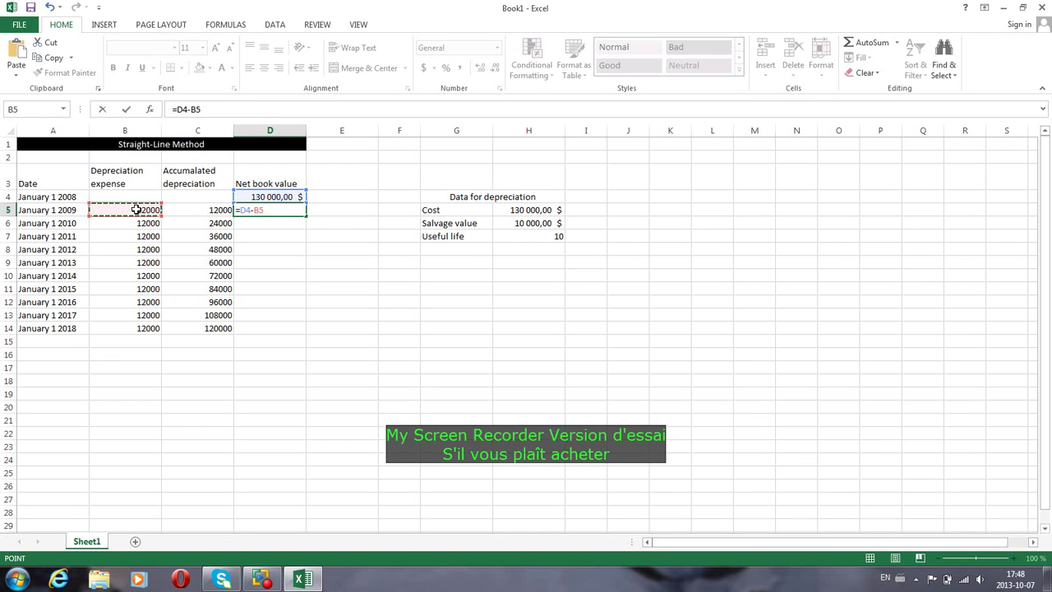
key("Return")
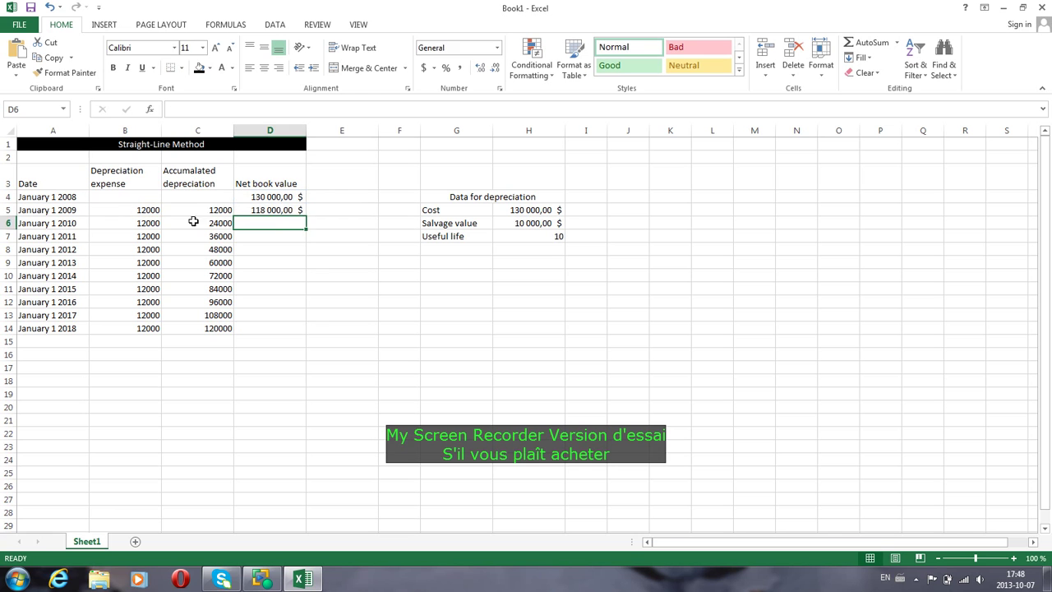
Step: Copy the net book value formula from D5 down through D14 and check the copied formulas in D6, D7 and D14
left_click(278, 209)
left_click_drag(305, 216, 290, 337)
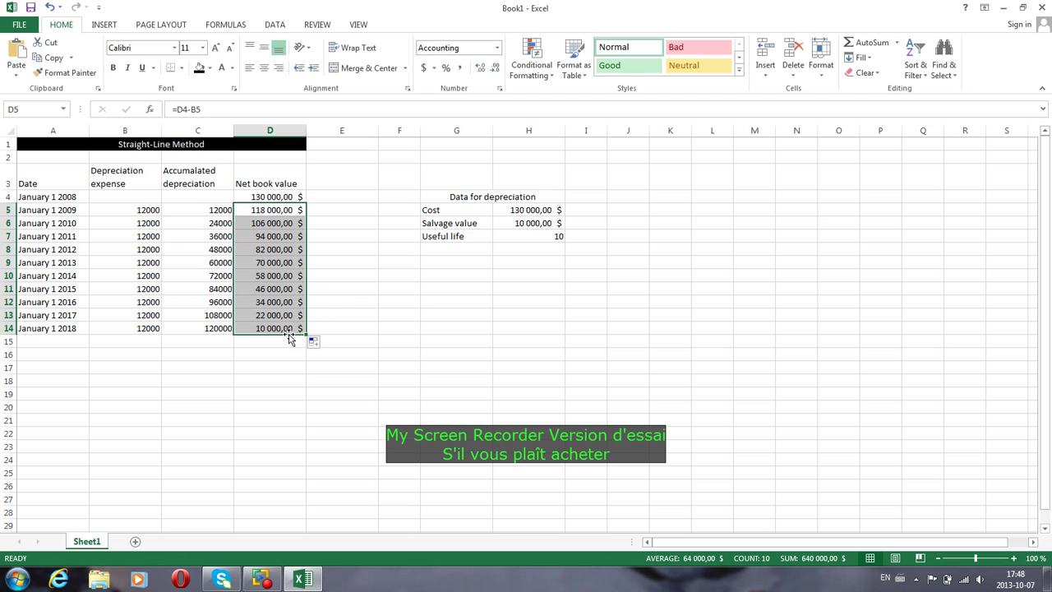
left_click(273, 223)
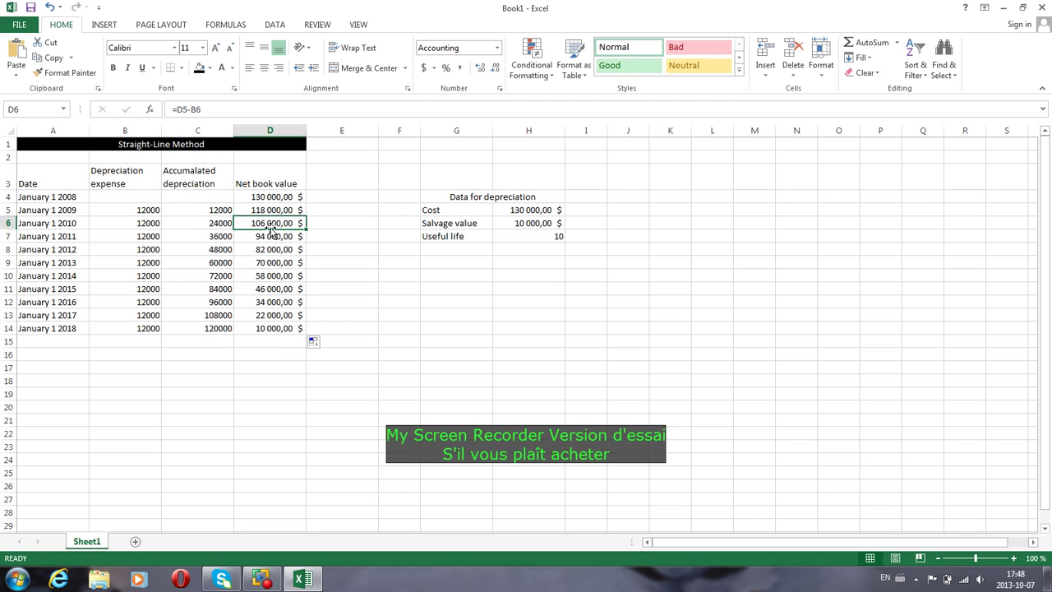
left_click(270, 236)
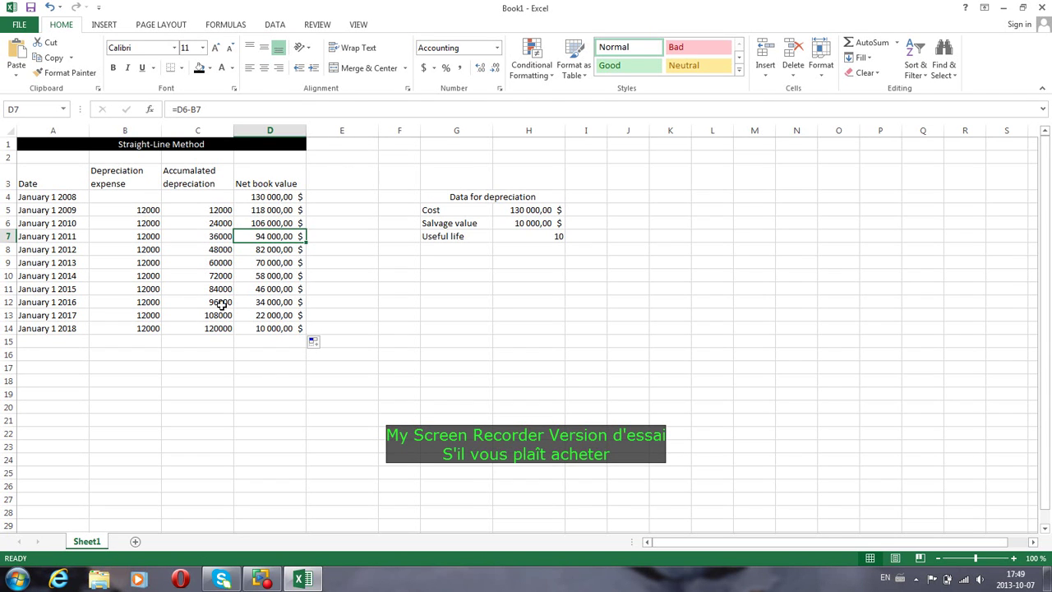
left_click(259, 327)
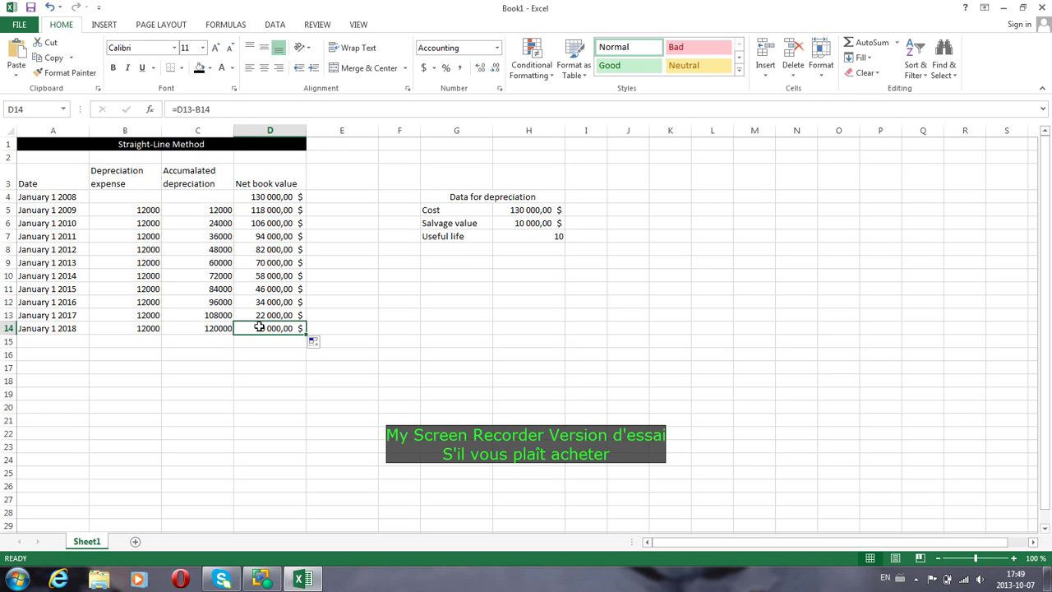
Step: Apply thick red outline and inside borders to the whole depreciation table in A1:D14
left_click(36, 148)
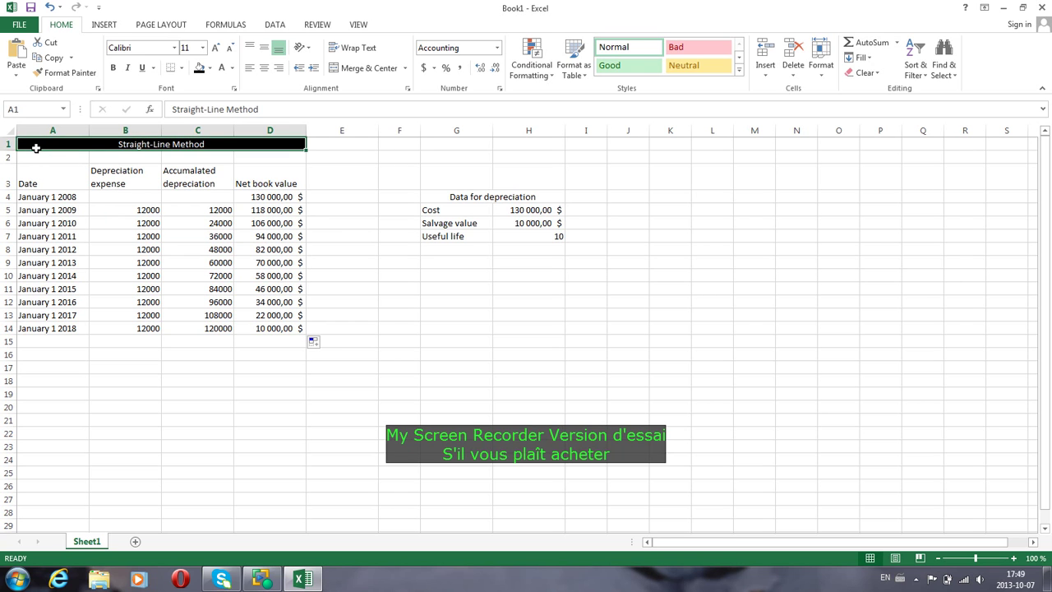
left_click_drag(37, 148, 224, 322)
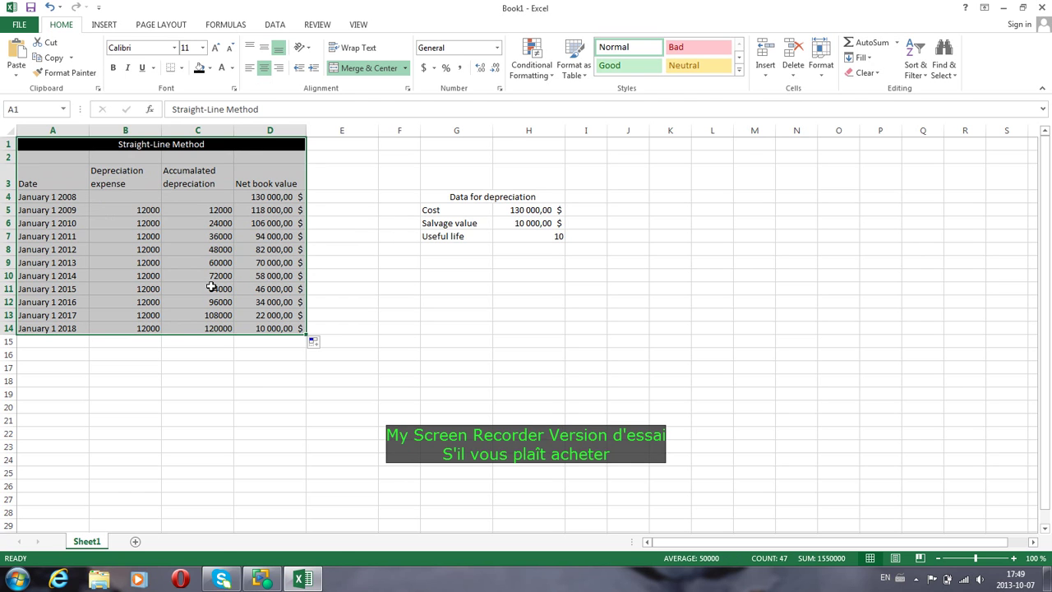
right_click(211, 286)
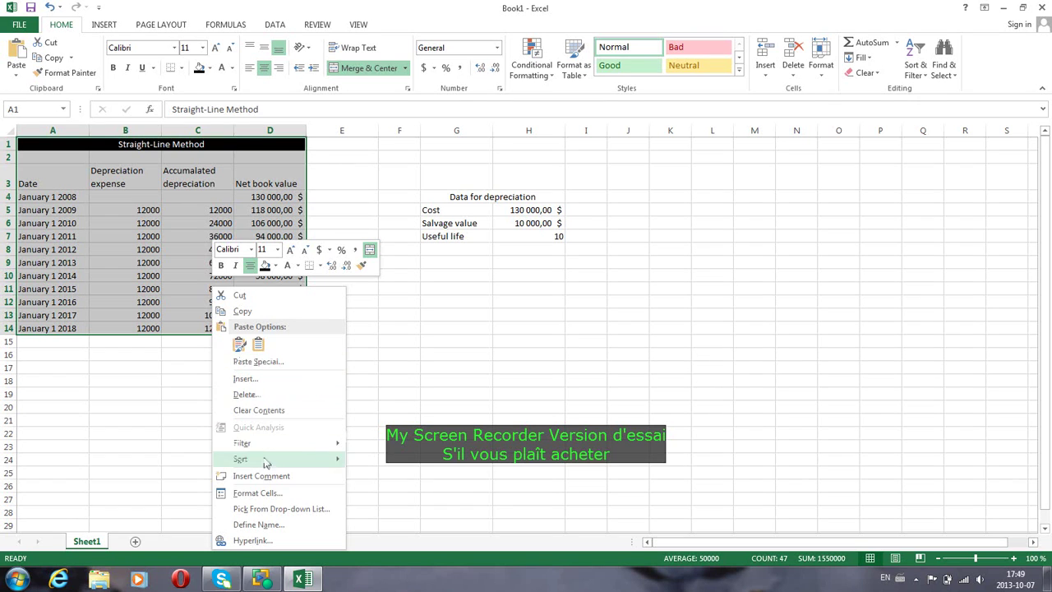
left_click(258, 493)
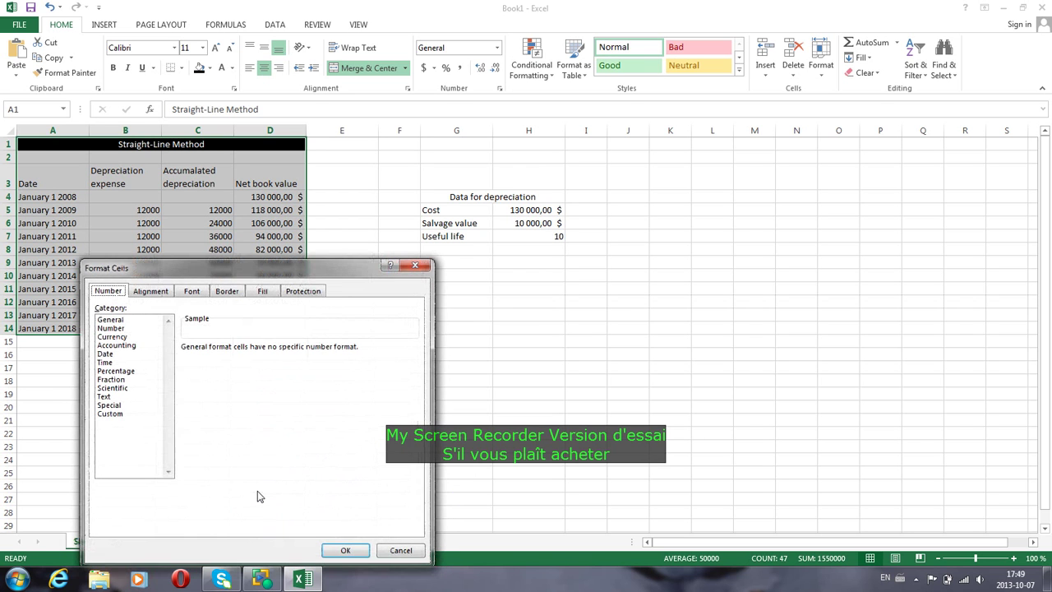
left_click(231, 298)
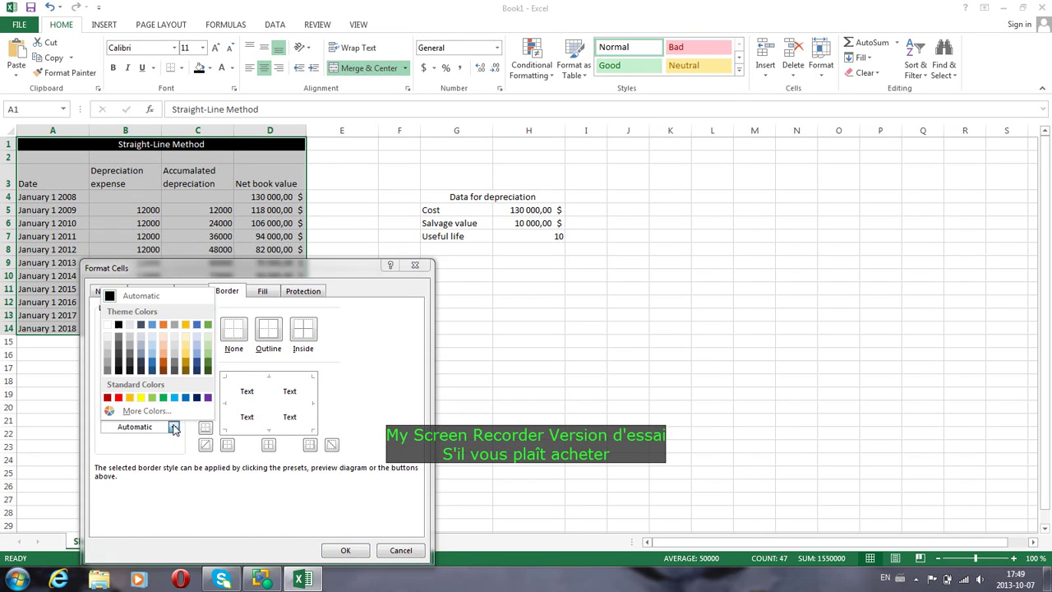
left_click(173, 426)
left_click(119, 398)
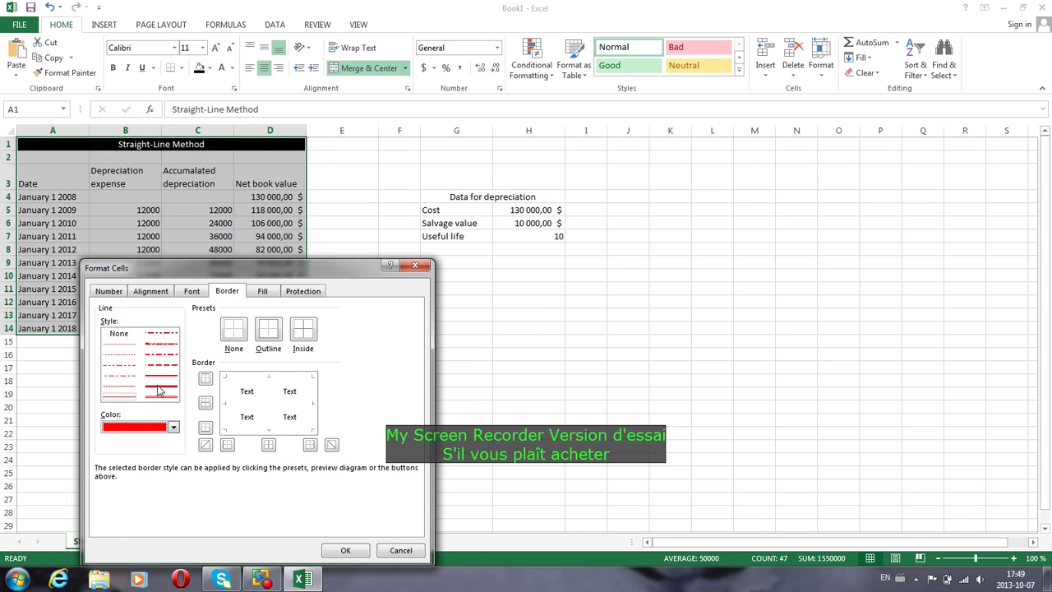
left_click(161, 387)
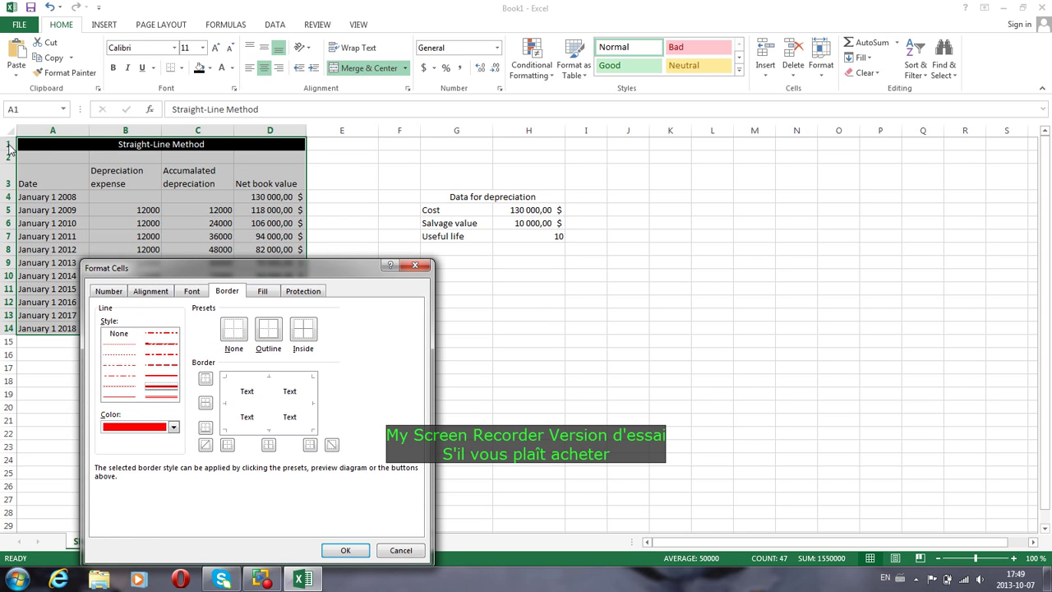
left_click(272, 332)
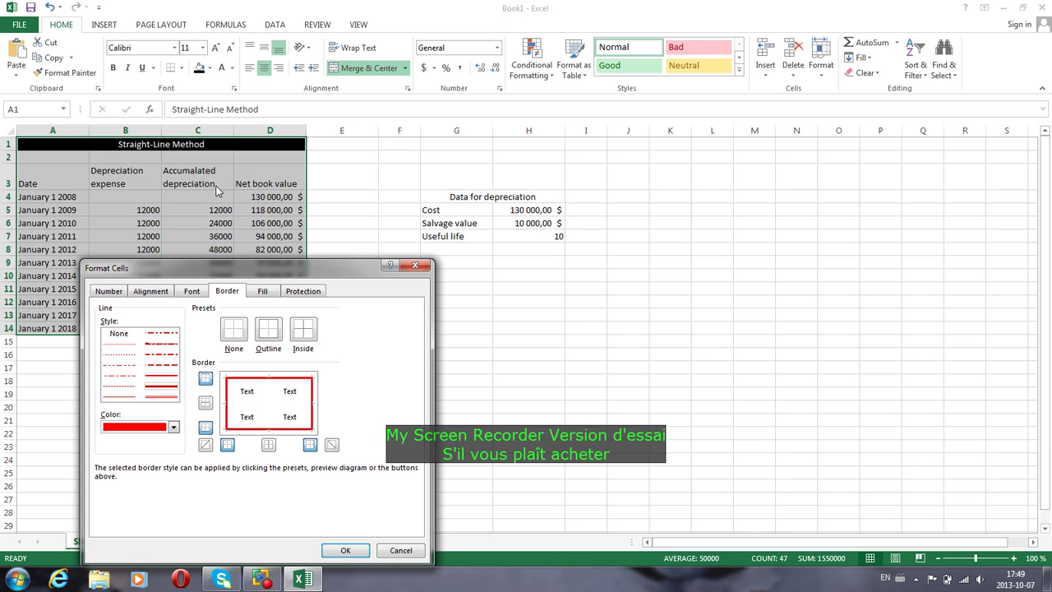
left_click(205, 403)
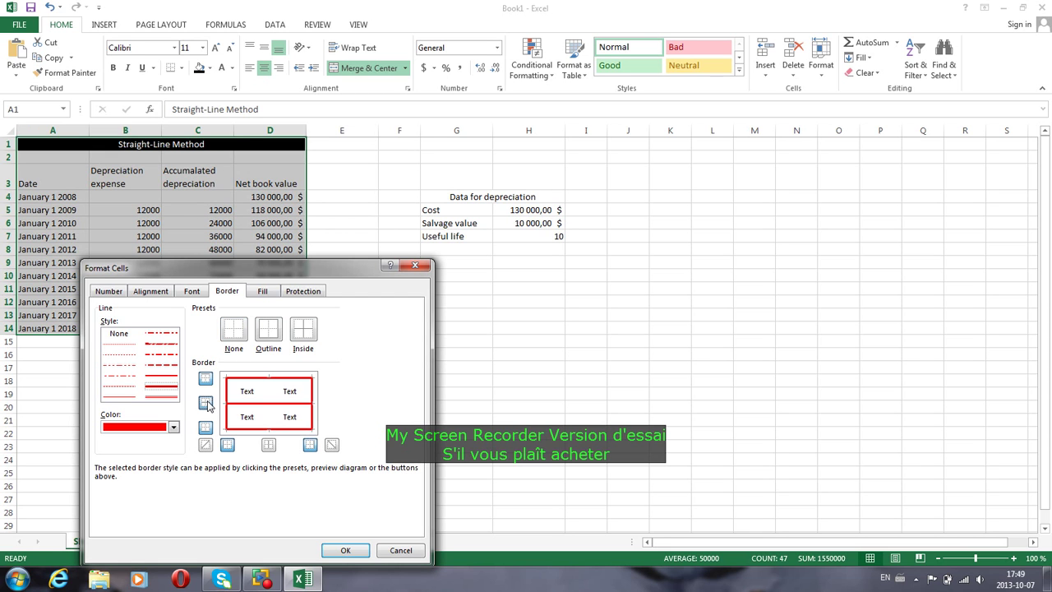
left_click(269, 446)
left_click(346, 551)
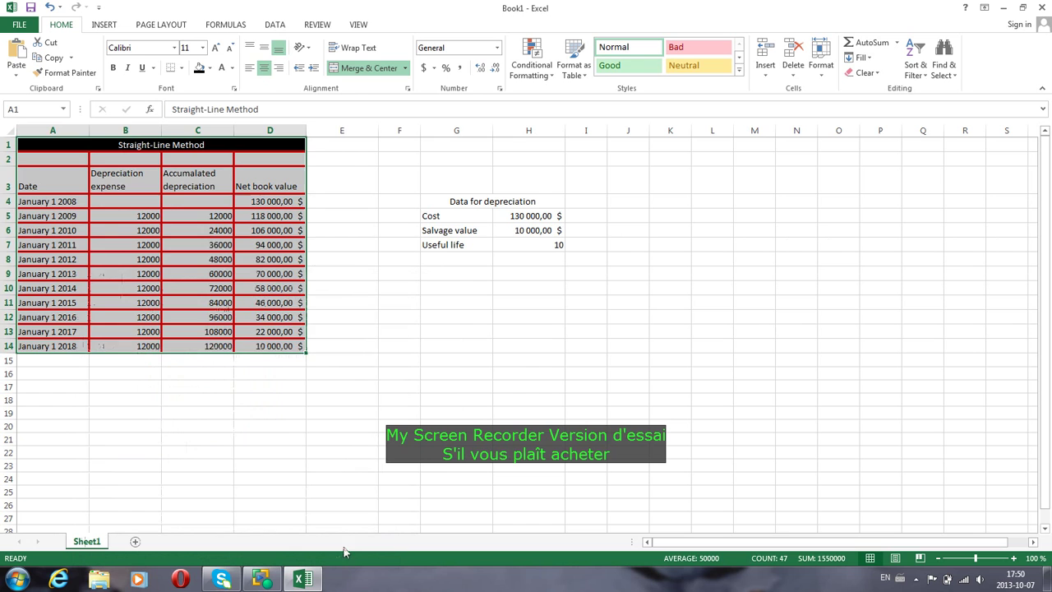
left_click(230, 412)
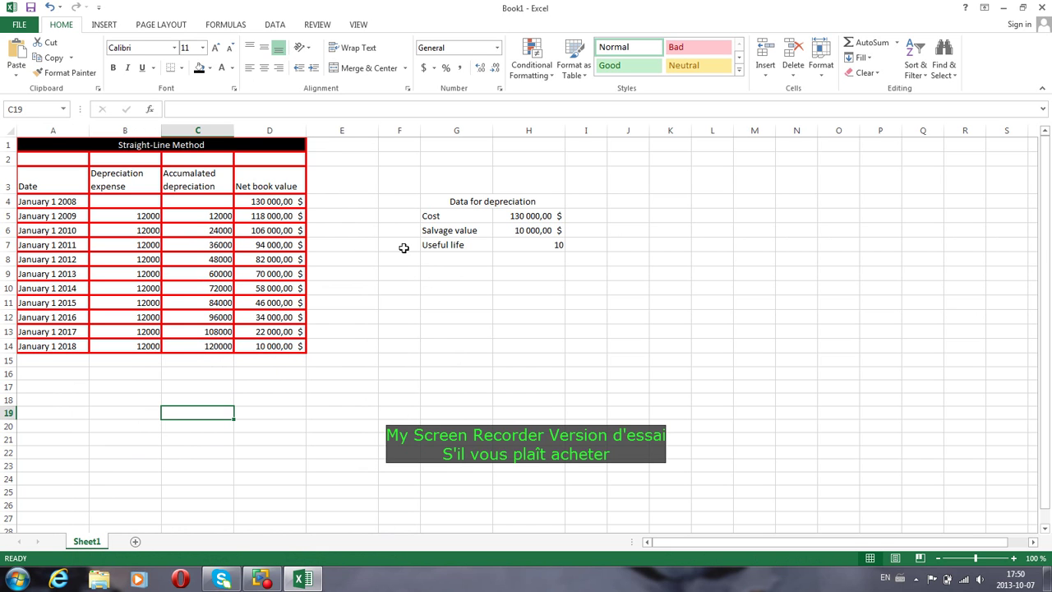
Step: Copy the formatting of the Straight-Line Method title in A1 onto the Data for depreciation heading in G4
left_click(54, 145)
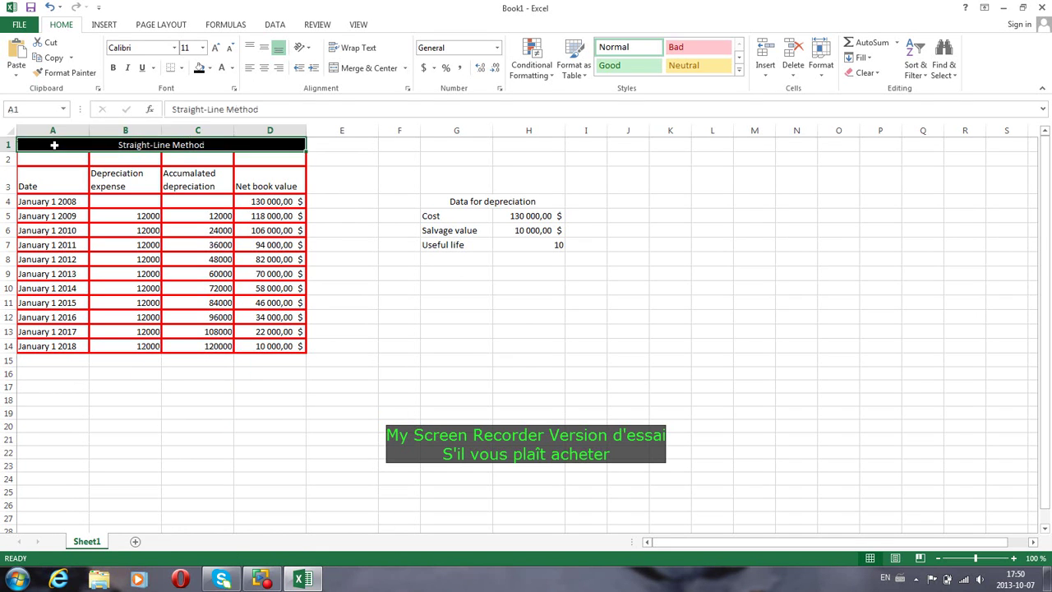
left_click(64, 76)
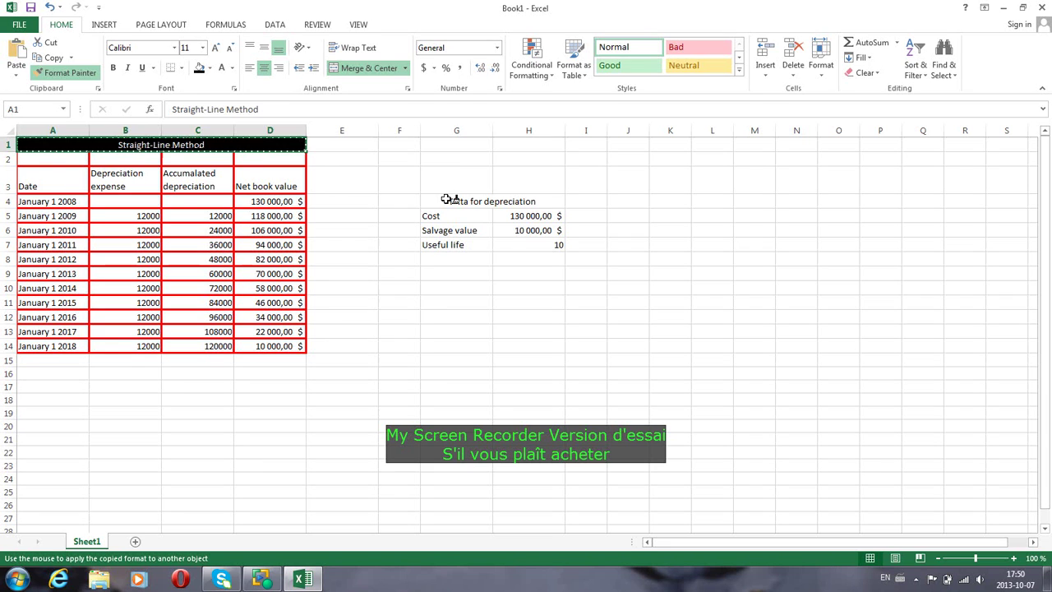
left_click(446, 200)
left_click_drag(446, 200, 460, 200)
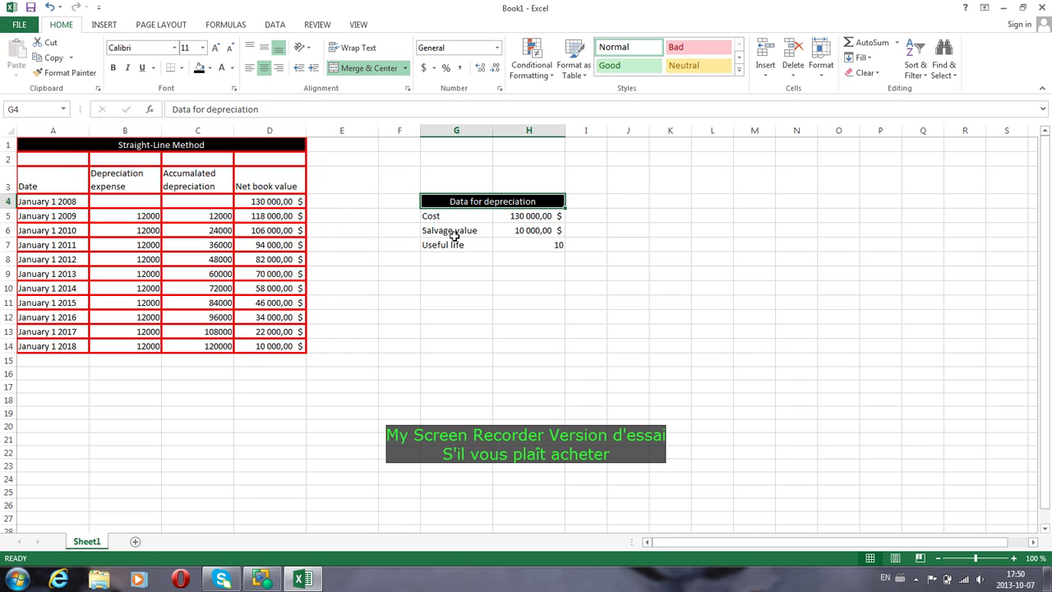
left_click(454, 233)
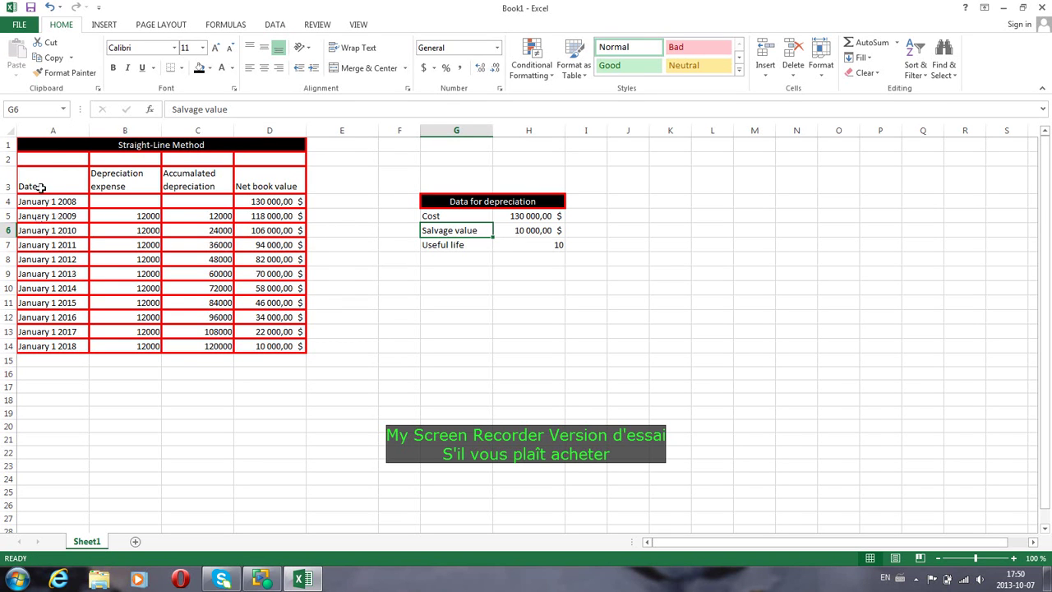
Step: Copy the formatting of cell B8 onto each cost, salvage value and useful life cell in G5:H7
left_click(132, 260)
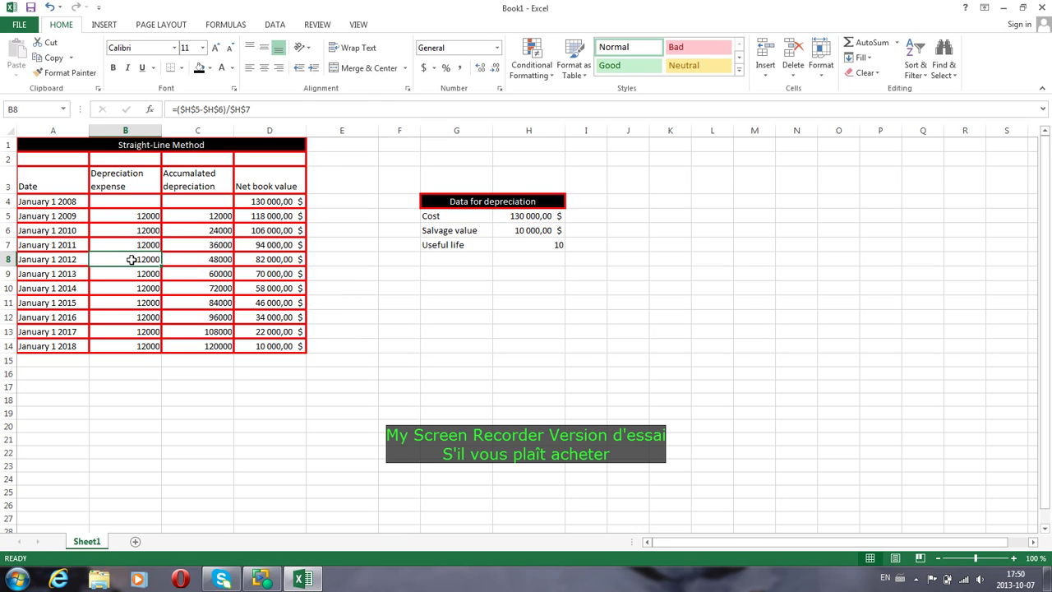
left_click(59, 75)
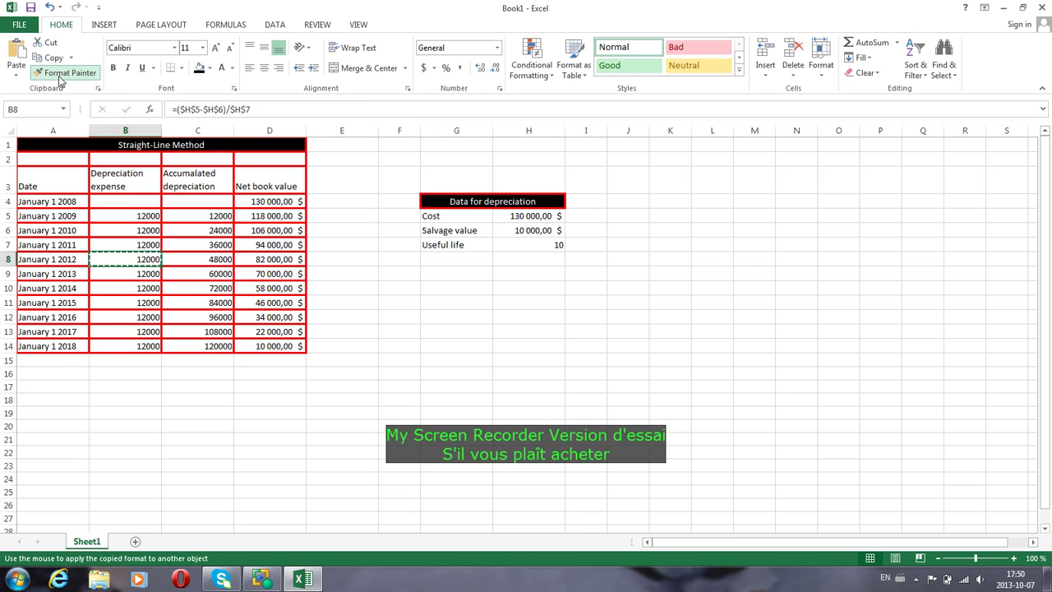
left_click(434, 217)
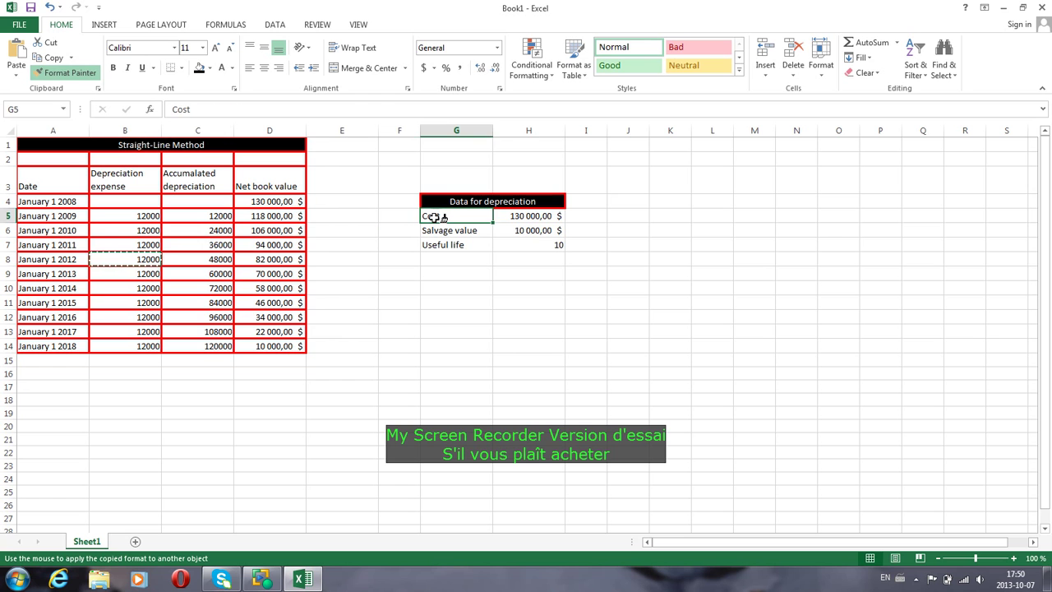
left_click(506, 217)
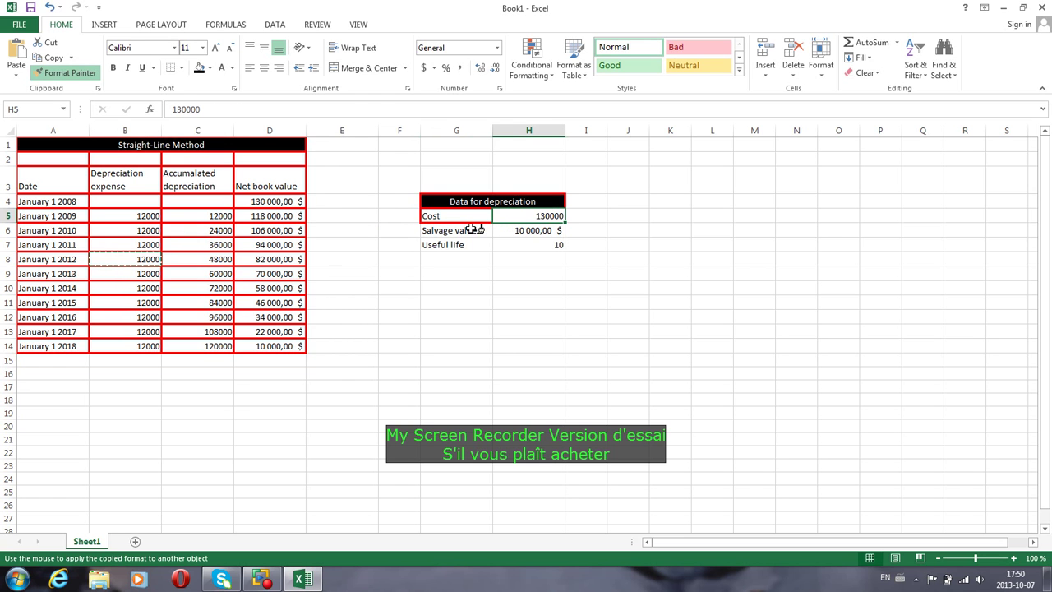
left_click(475, 230)
left_click(535, 229)
left_click(481, 242)
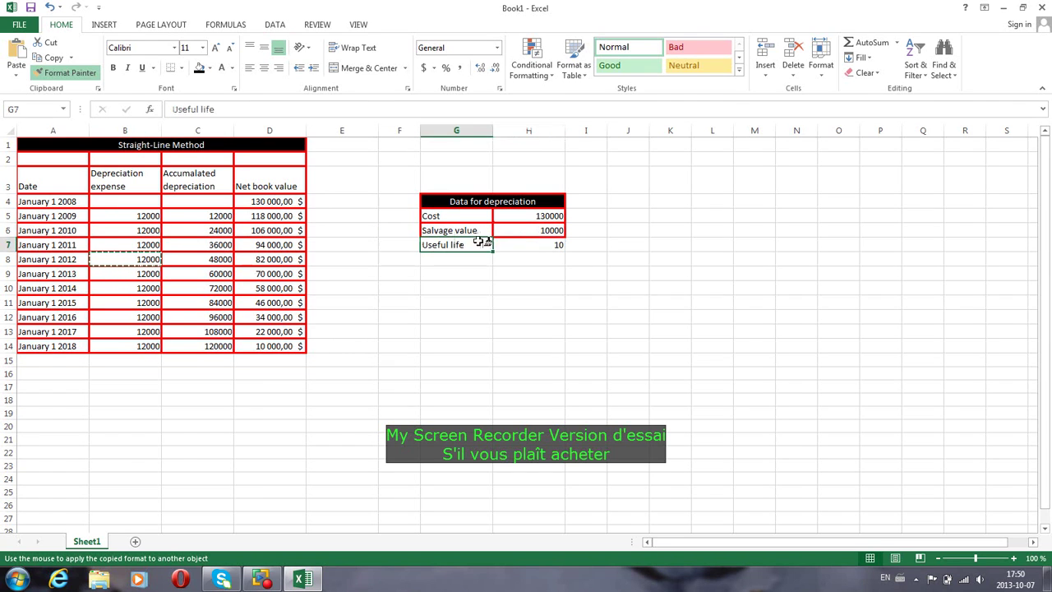
left_click(540, 245)
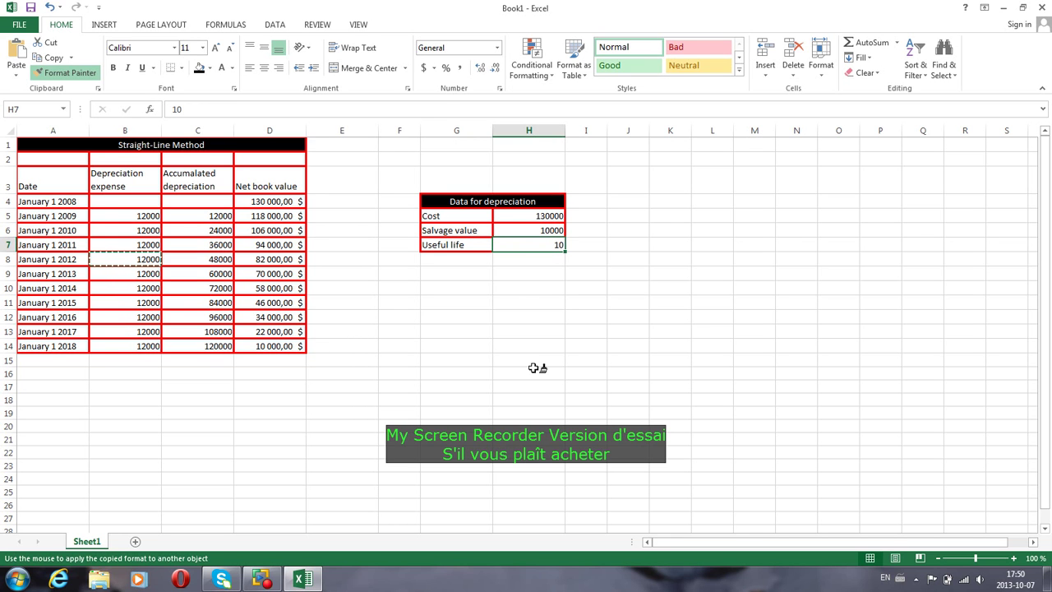
key("Escape")
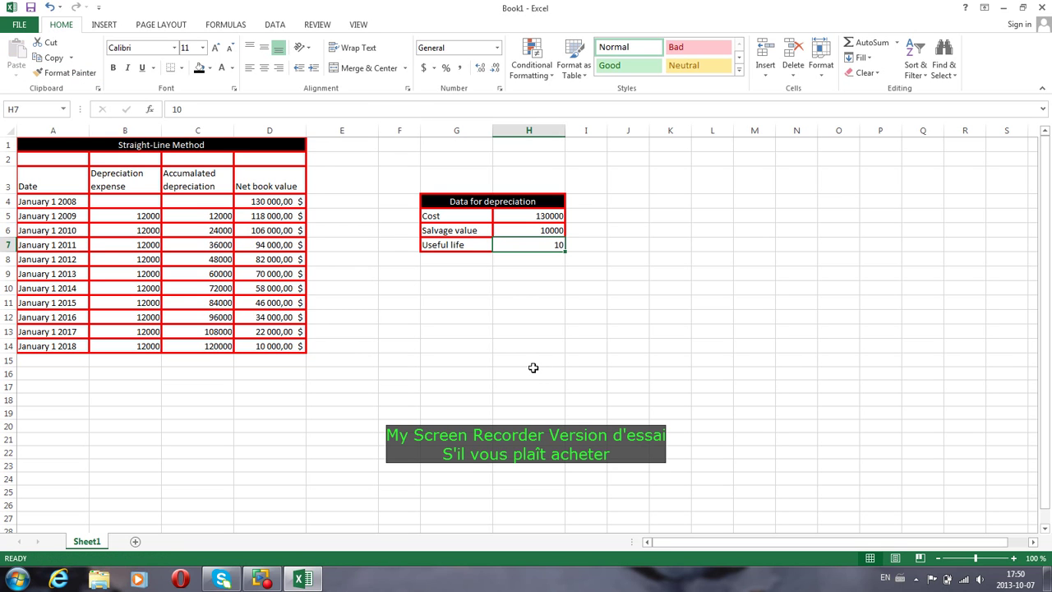
left_click(533, 368)
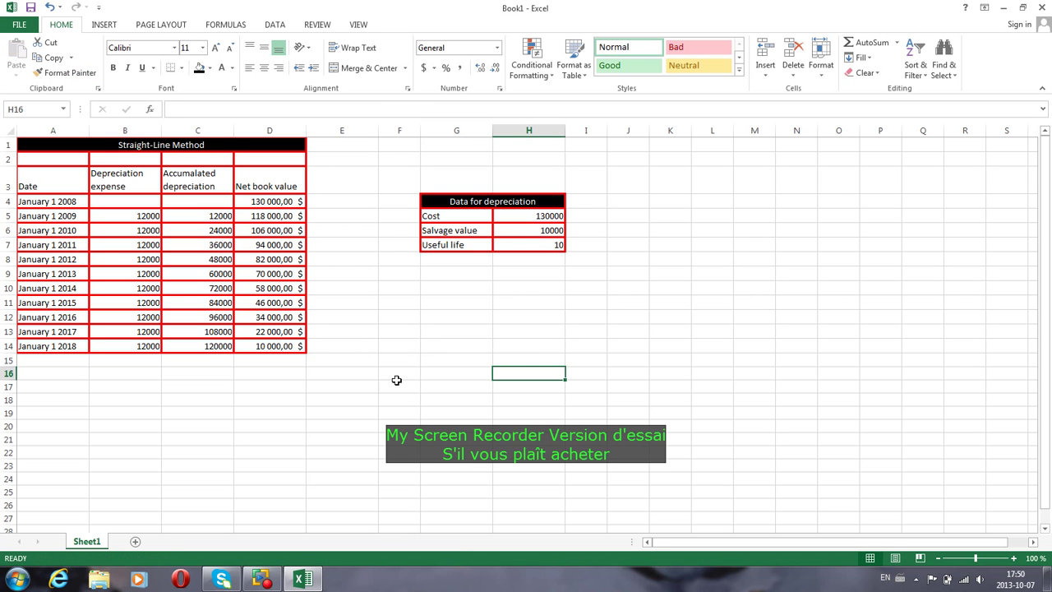
left_click(388, 305)
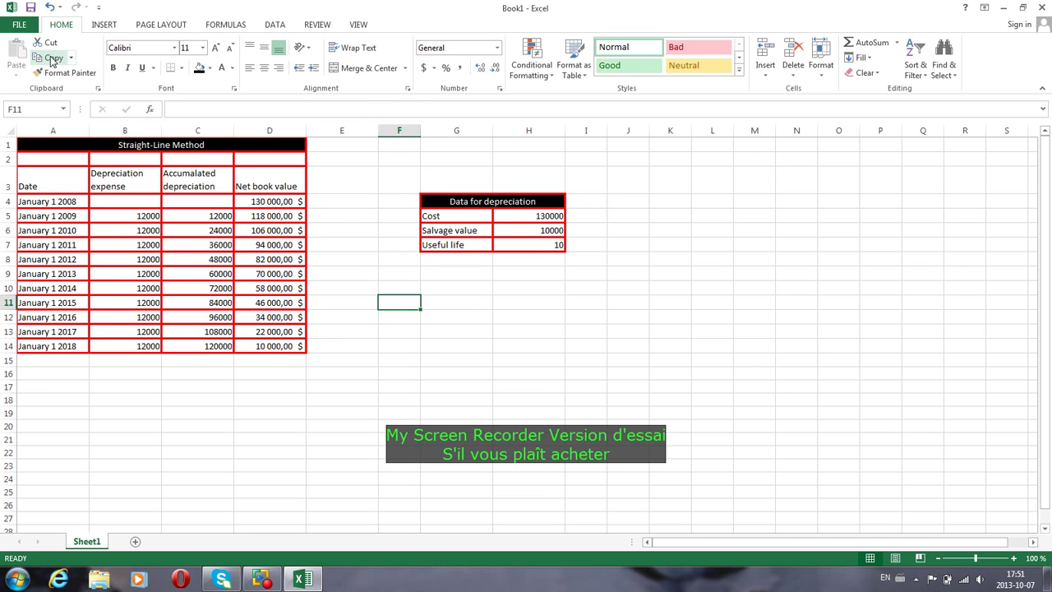
Step: Save the workbook to the desktop (Bureau) as an Excel Workbook named depreciation expense
left_click(18, 25)
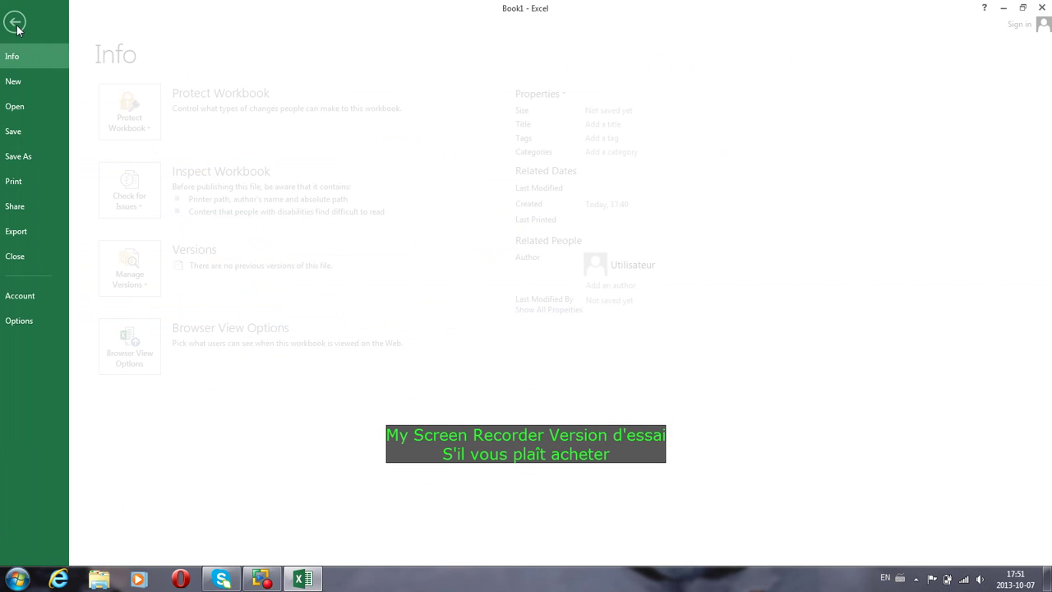
left_click(30, 158)
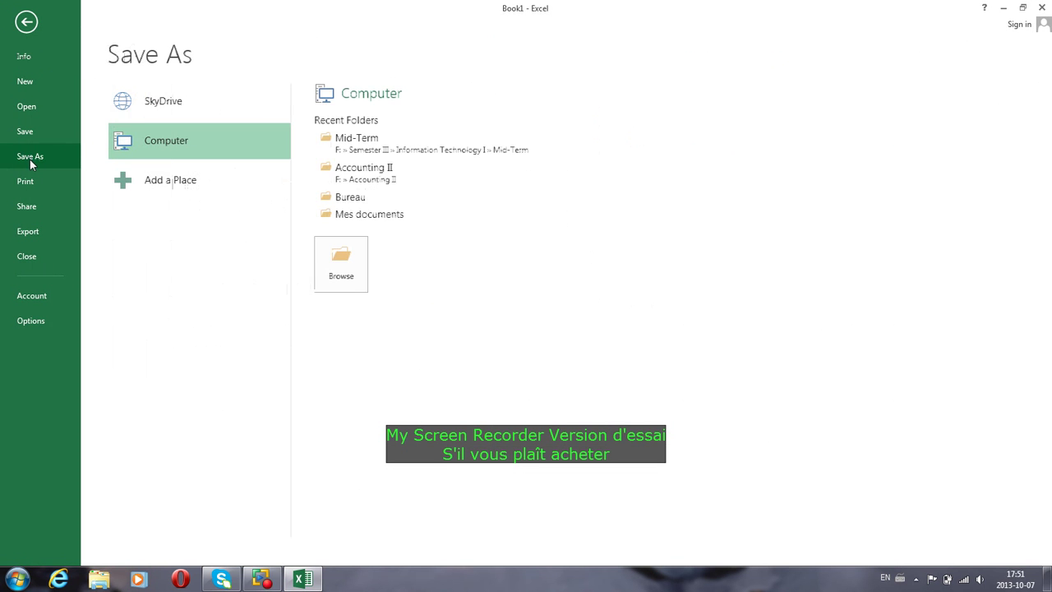
left_click(182, 143)
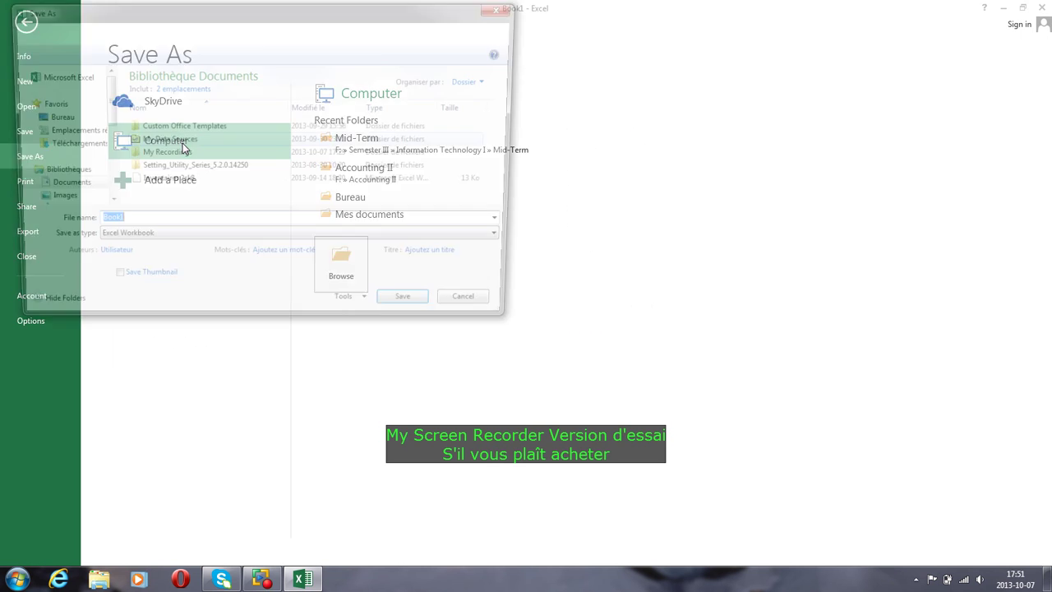
left_click(103, 205)
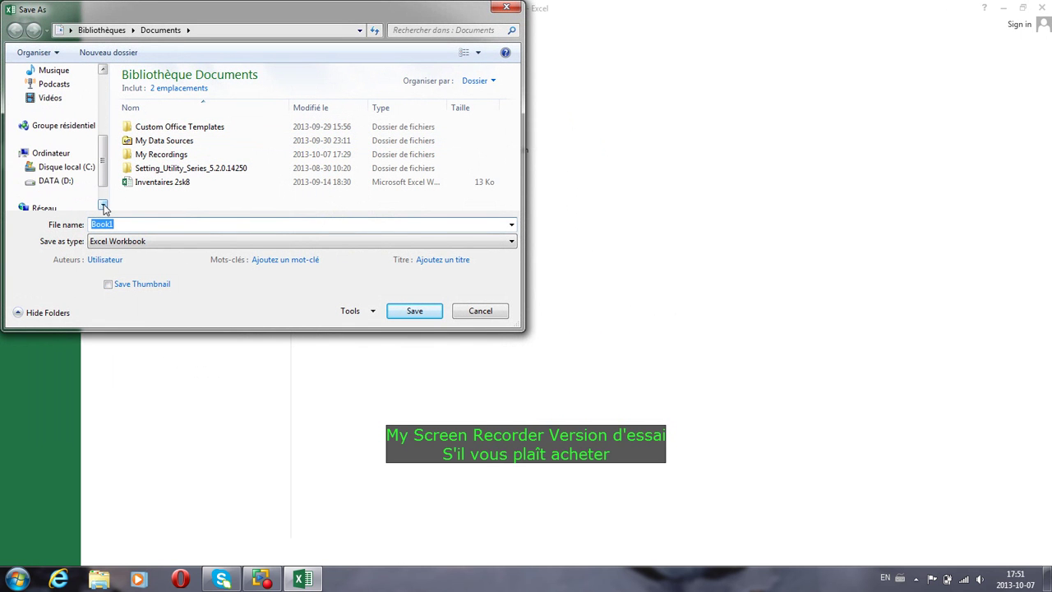
scroll(100, 160, "up", 2)
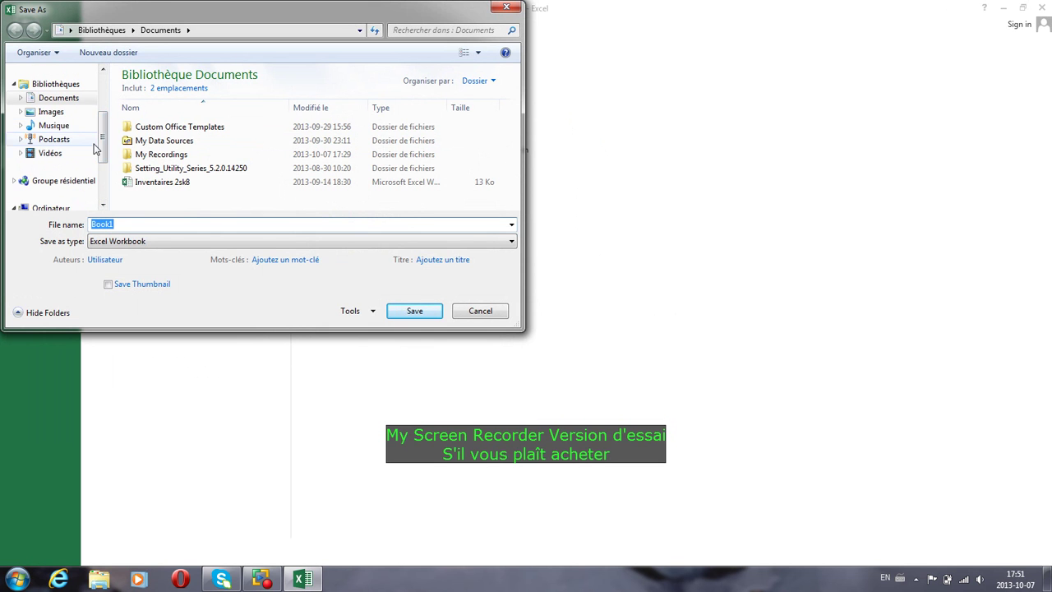
scroll(94, 140, "up", 3)
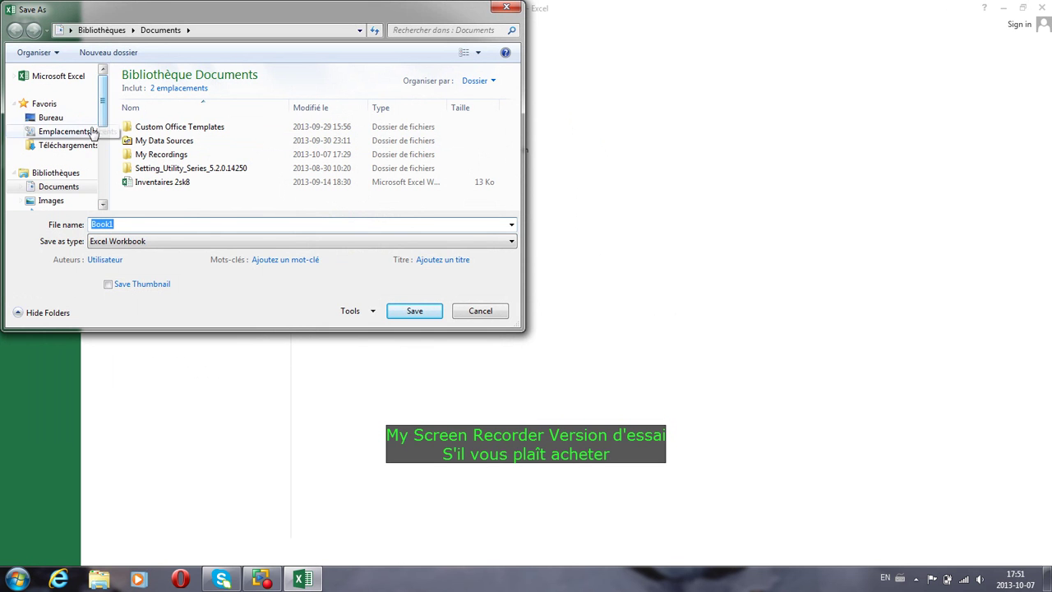
left_click(74, 117)
left_click(154, 223)
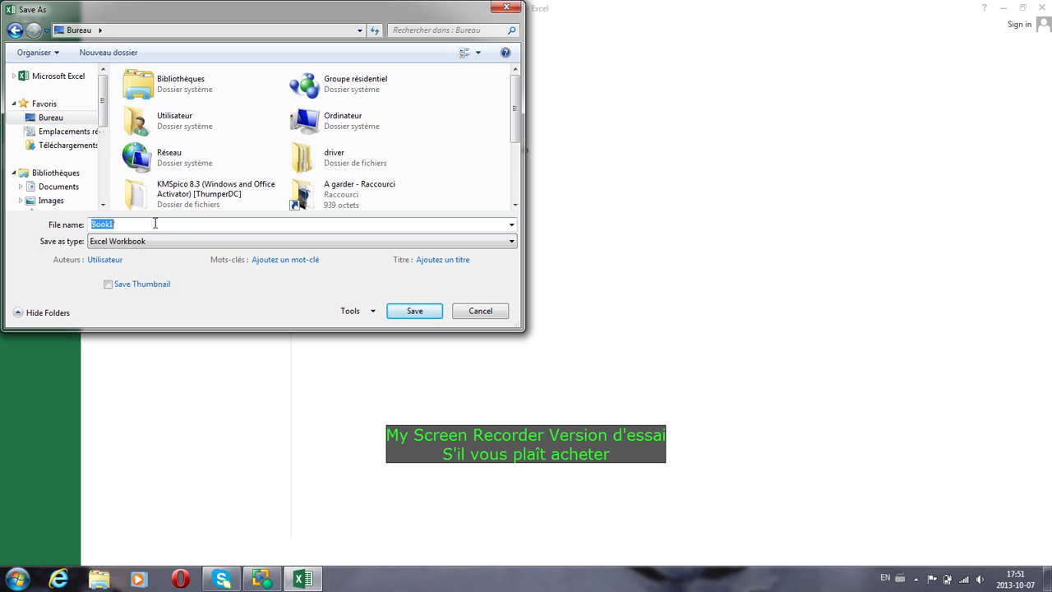
key("BackSpace")
type("depreciation expense")
left_click(412, 319)
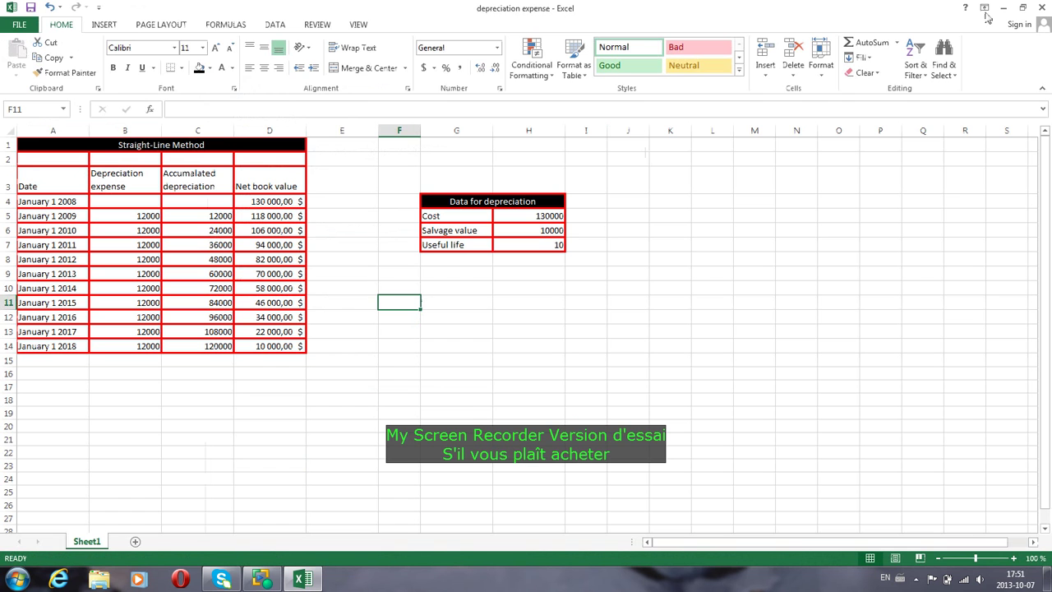
left_click(1003, 8)
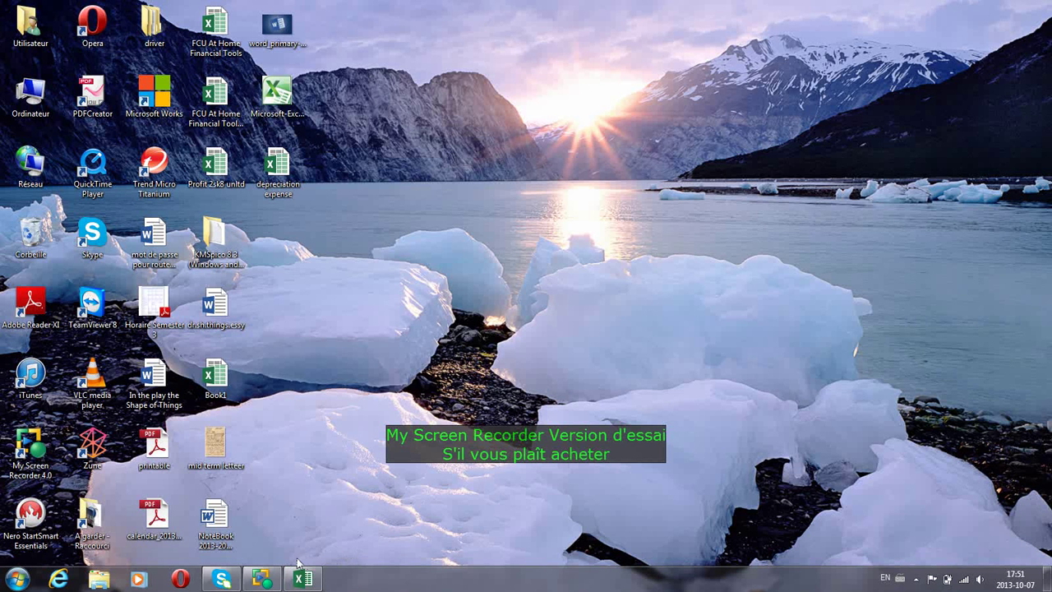
left_click(261, 579)
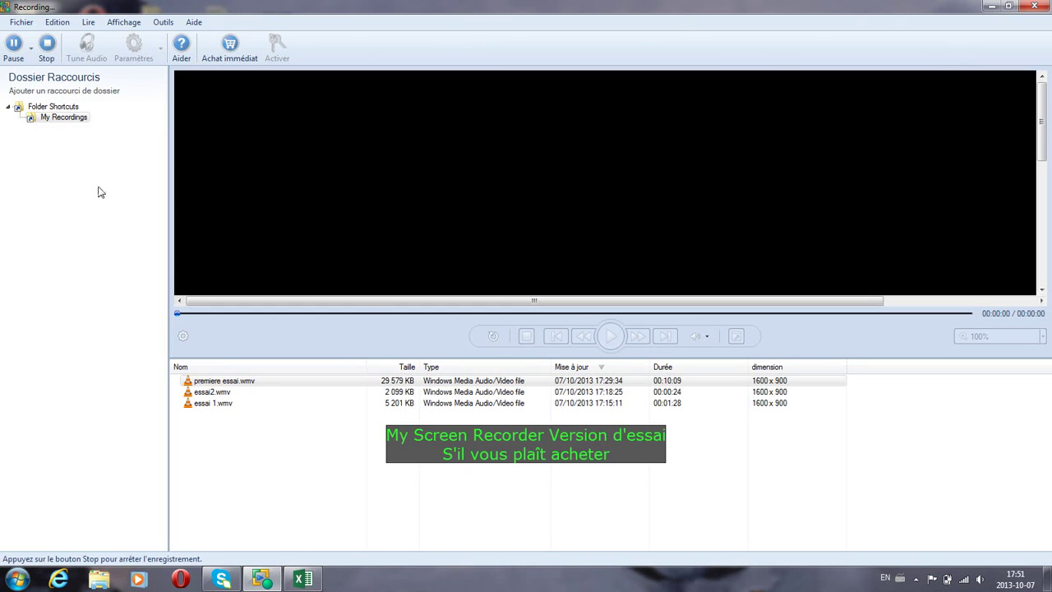